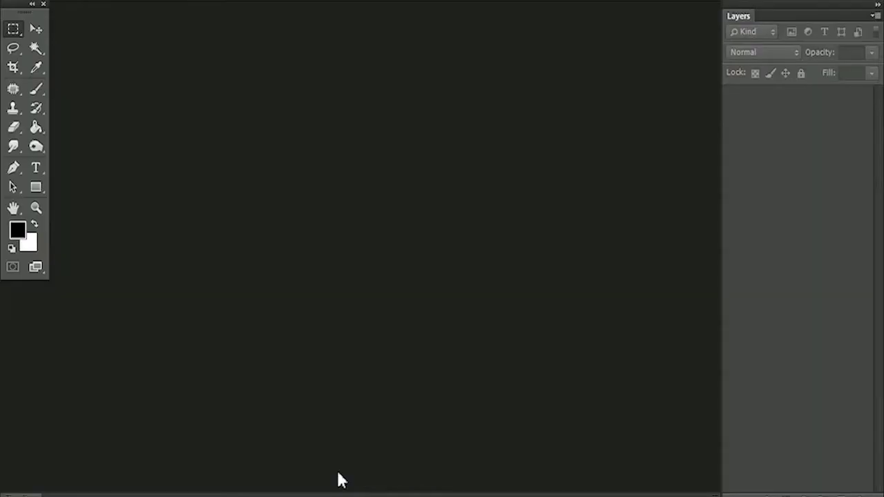
Step: Open the three-cowboy PSD from the Poster design folder
key("ctrl+o")
scroll(588, 221, "down", 5)
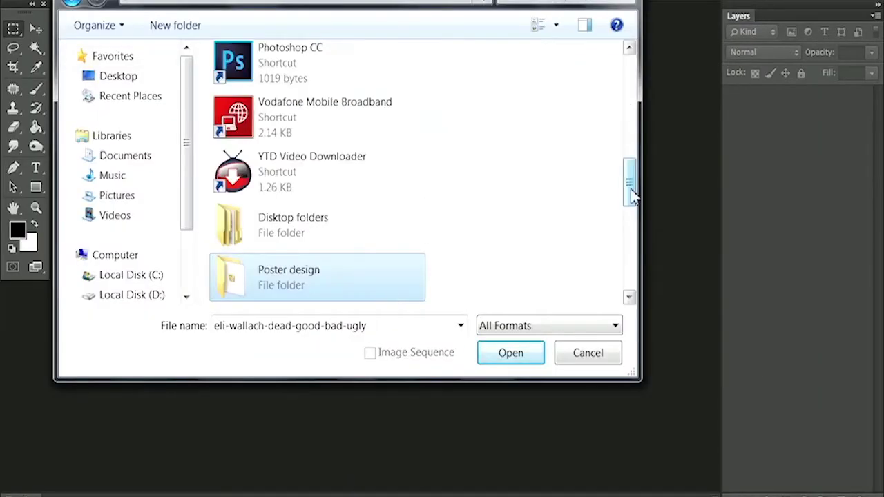
double_click(364, 208)
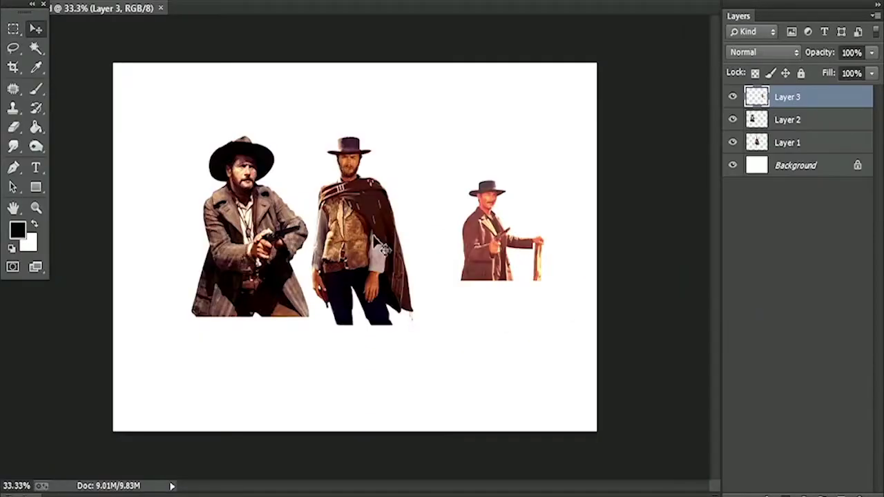
Step: Move the left cowboy further left, then float and minimize the cowboy document window
left_click(508, 262)
left_click_drag(297, 228, 266, 228)
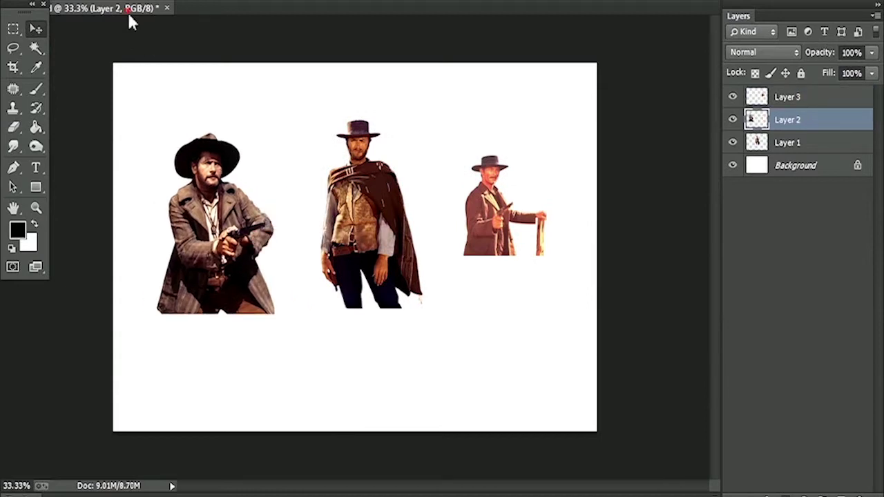
left_click_drag(127, 8, 146, 28)
left_click(441, 25)
left_click(110, 428)
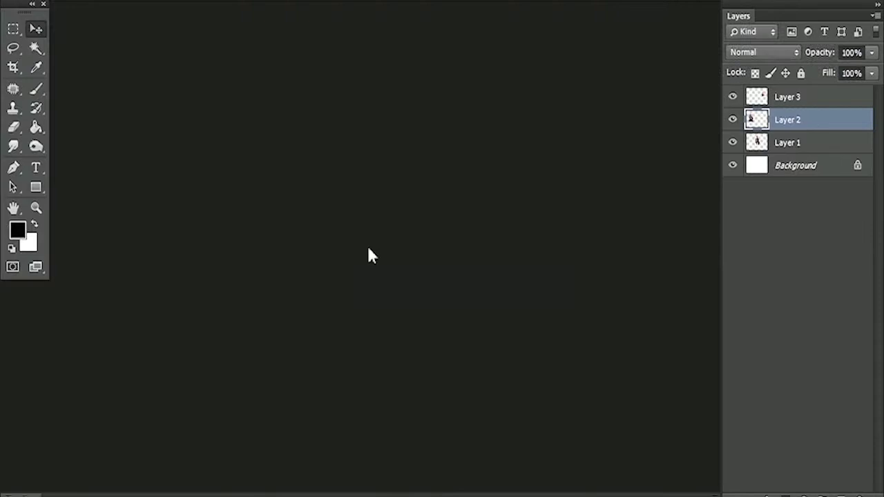
Step: Create a new 7×5 inch document and drag the desert landscape photo into it
key("ctrl+n")
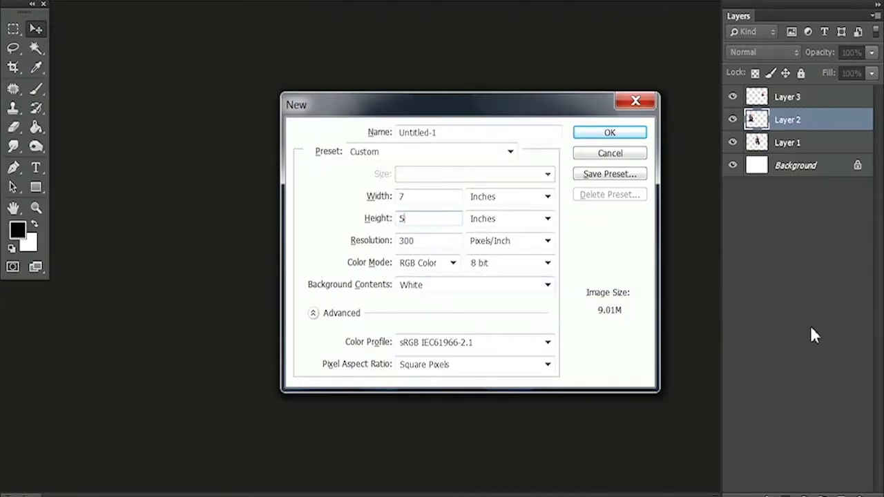
key("Return")
mouse_move(306, 93)
left_mouse_down()
mouse_move(394, 60)
mouse_move(385, 59)
left_mouse_up()
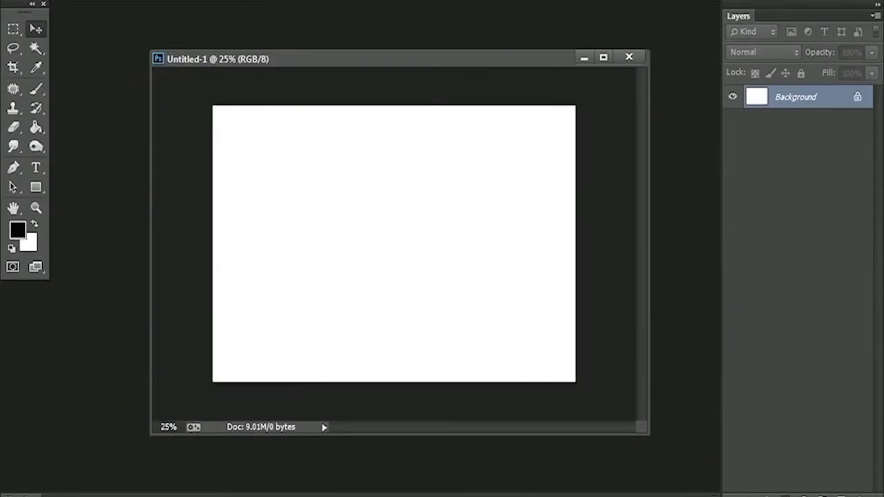
mouse_move(118, 60)
left_mouse_down()
mouse_move(430, 300)
mouse_move(587, 288)
left_mouse_up()
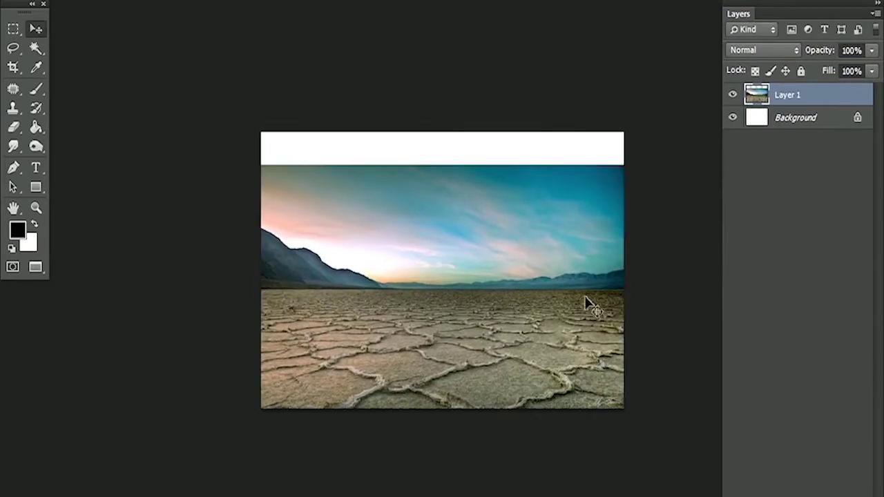
Step: Pen-trace the horizon and cut the traced ground onto its own layer with Layer via Cut
key("p")
key("ctrl+plus")
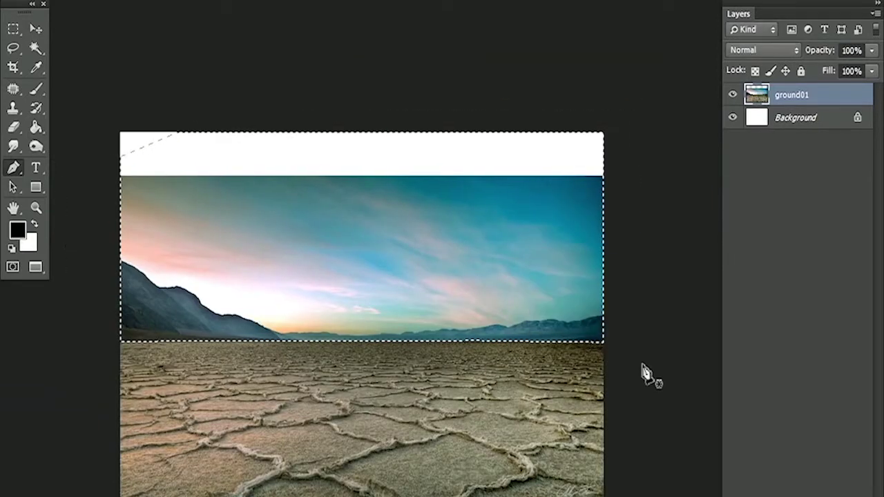
right_click(407, 171)
left_click(464, 296)
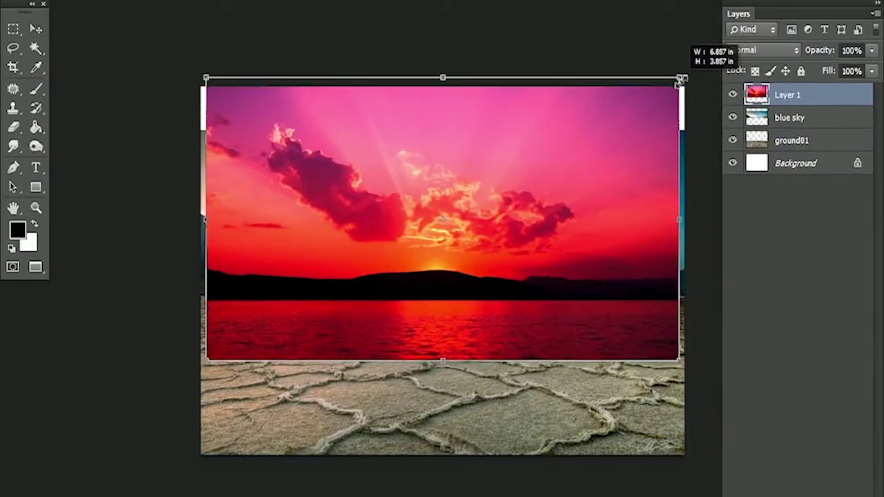
Step: Place the sunset photo scaled to the canvas width as the Red sky layer
left_click_drag(681, 80, 685, 85)
key("Return")
type("Red sky")
right_click(415, 219)
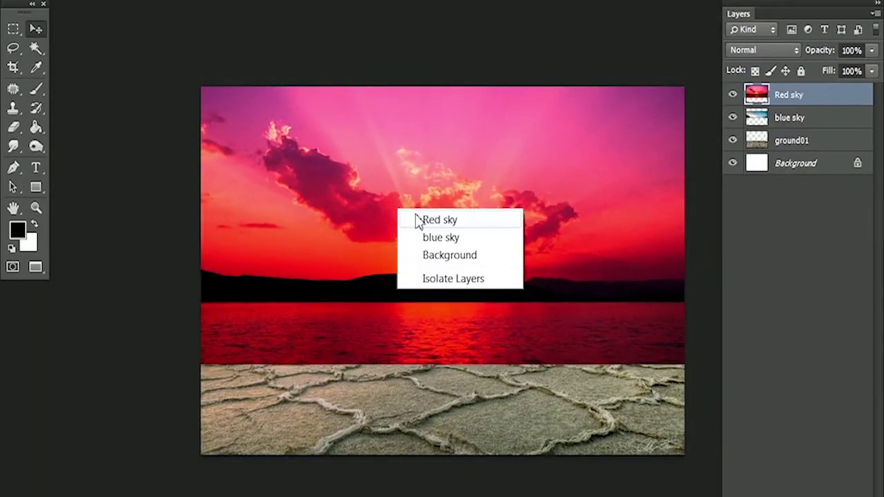
key("Escape")
Step: Fill a rectangular selection of the sunset's lower part with black
key("m")
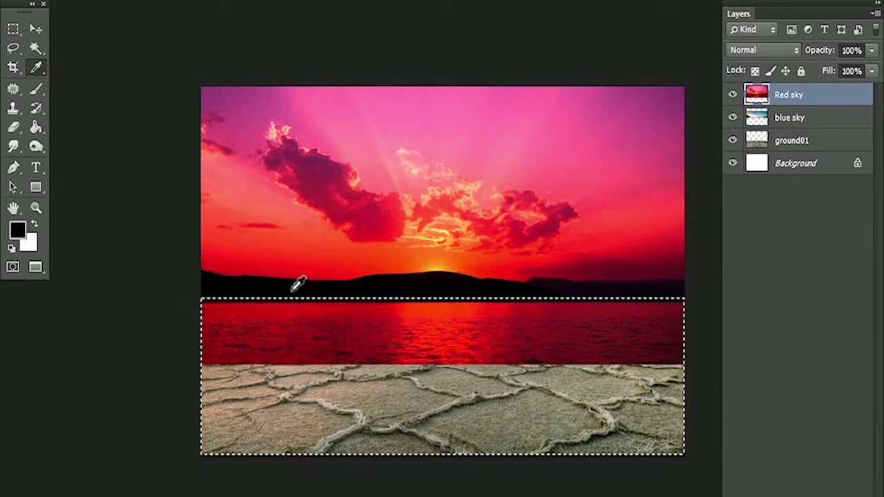
left_click(295, 286)
left_click(18, 230)
left_click(365, 283)
key("Return")
key("v")
key("alt+BackSpace")
key("ctrl+d")
Step: Move Red sky below blue sky and stretch it to cover the whole canvas
mouse_move(789, 94)
left_mouse_down()
mouse_move(785, 128)
mouse_move(760, 114)
left_mouse_up()
left_click(732, 95)
left_click(733, 119)
left_click(789, 140)
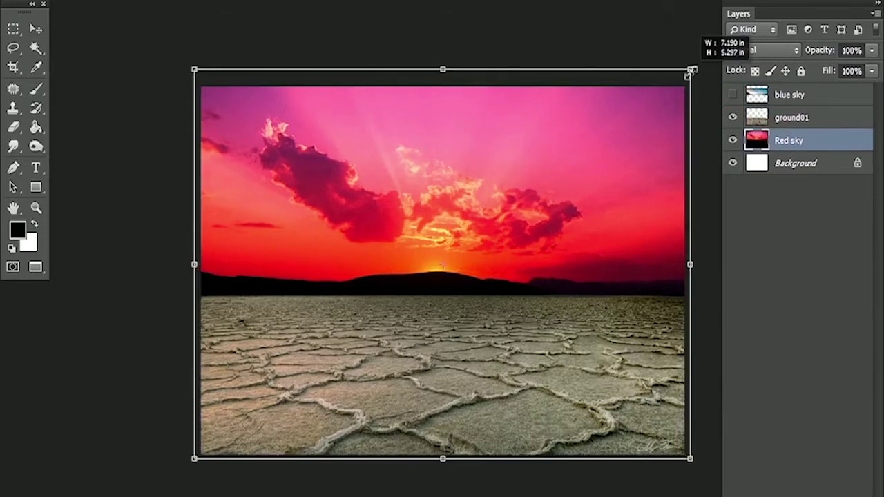
left_click_drag(483, 292, 511, 321)
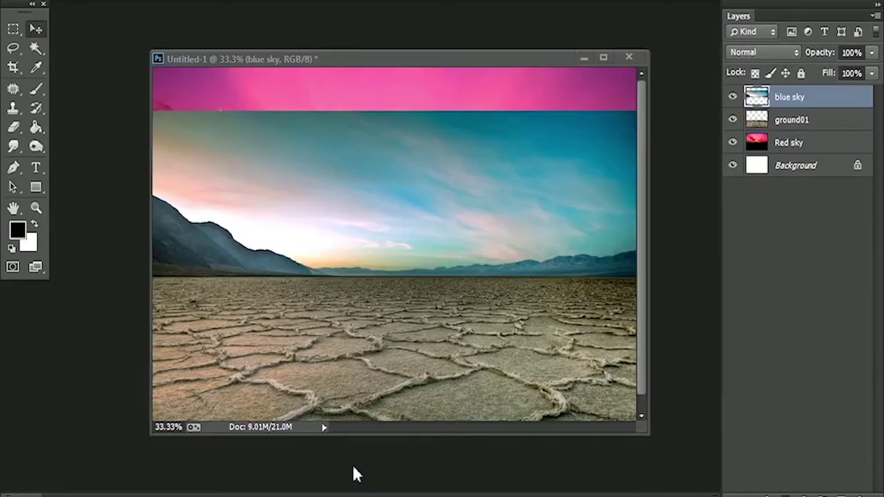
Step: Duplicate the blue sky layer as 'hill'
right_click(787, 97)
left_click(511, 88)
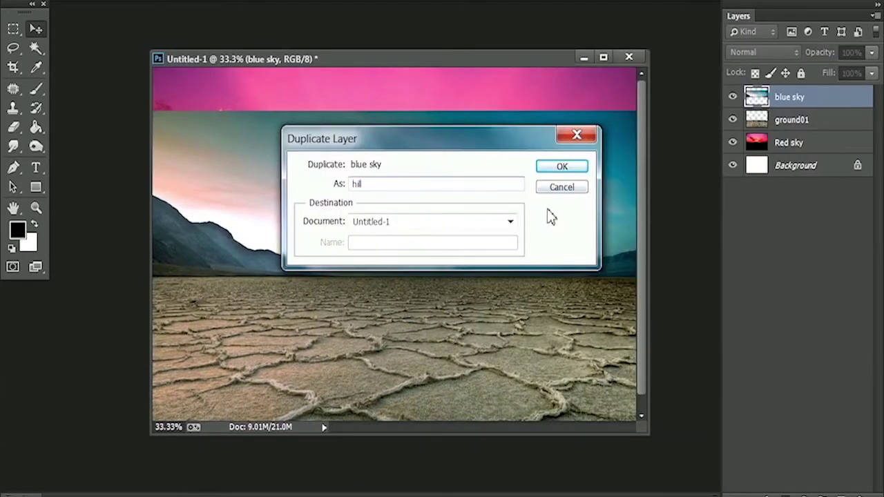
type("l")
key("Return")
Step: Cut the sky from the hill slope, place a mirrored copy right, and save as 'poster design Comp'
key("p")
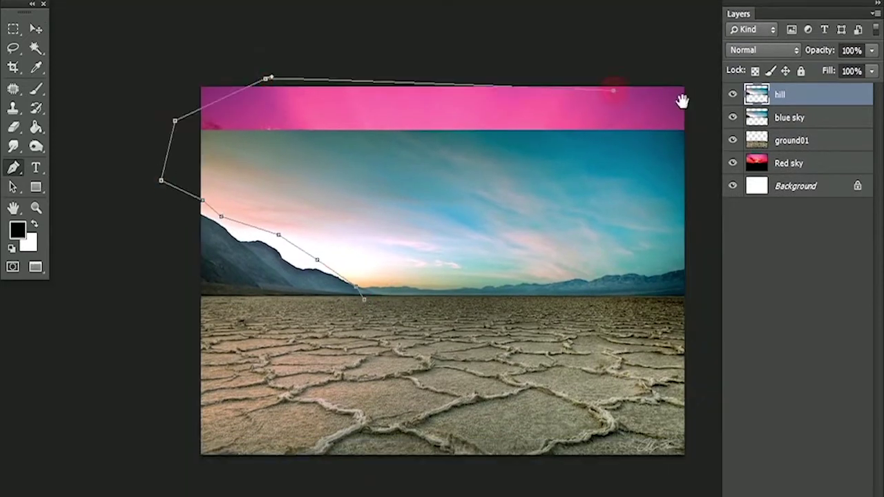
left_click(734, 117)
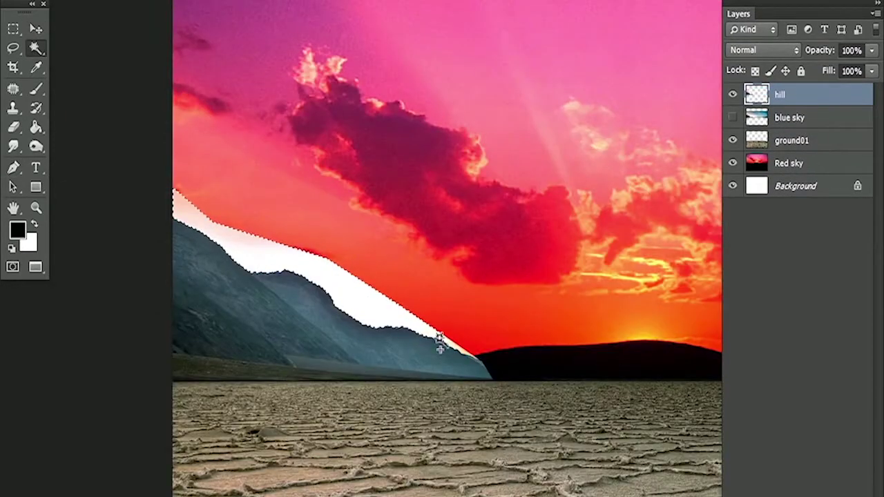
key("Delete")
key("Return")
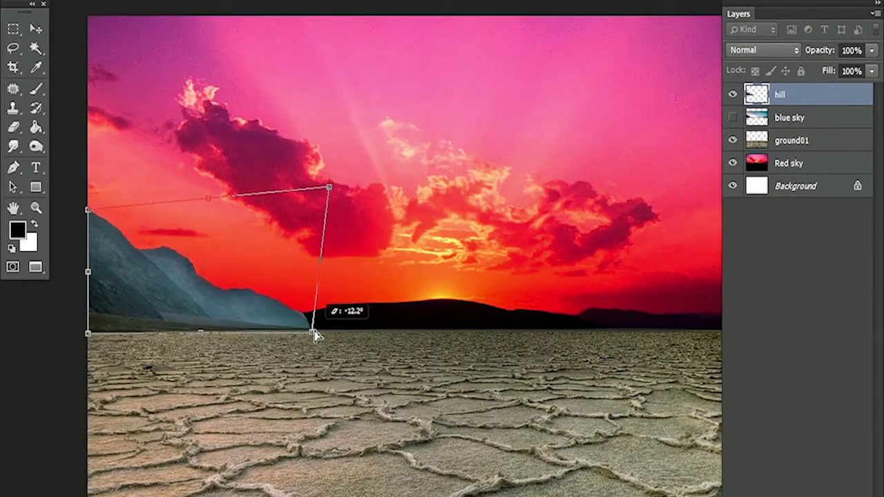
left_click_drag(315, 335, 355, 221)
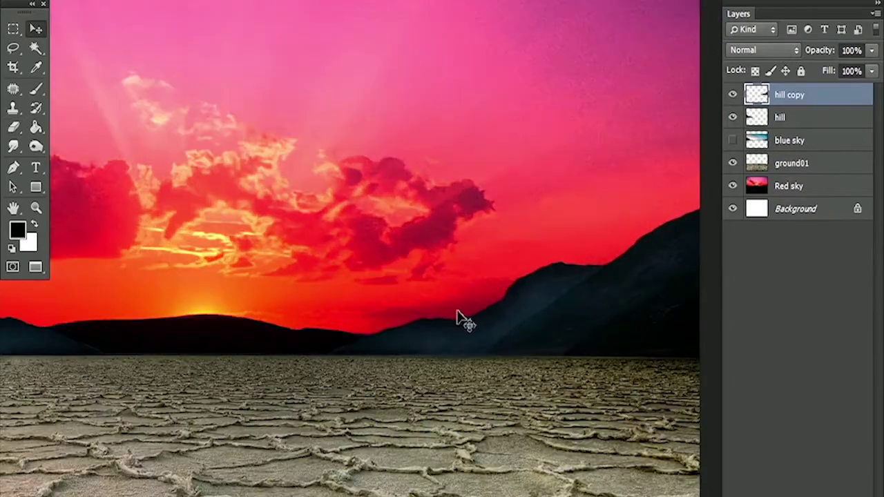
type("poster design Comp")
key("Return")
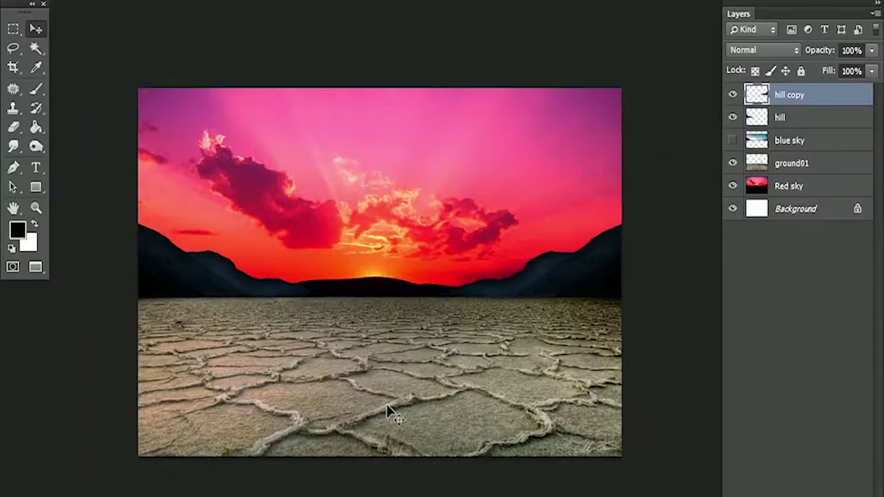
Step: Delete the Background layer and copy the sunset's black hills onto a new layer via Magic Wand
left_click(823, 212)
key("Delete")
right_click(794, 188)
left_click(507, 65)
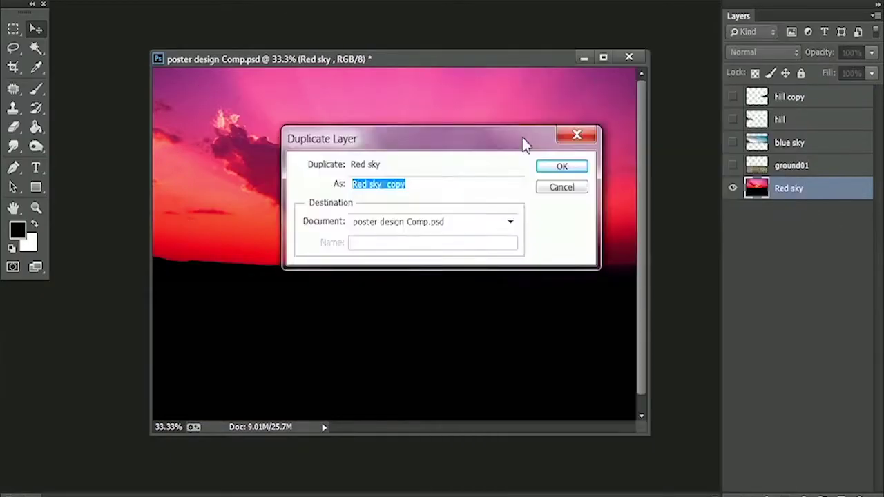
key("Return")
left_click(732, 209)
key("w")
key("ctrl+j")
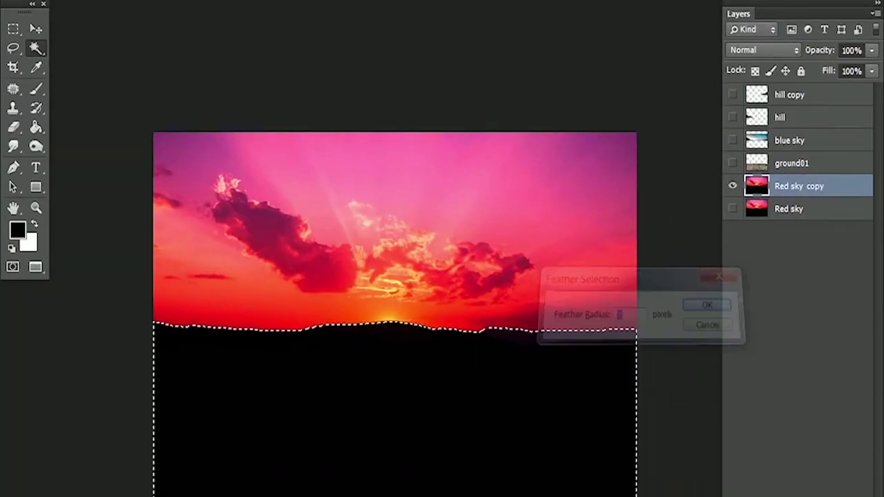
key("v")
left_click(794, 207)
key("Delete")
Step: Show all scene layers again and add a new empty 'Sun' layer above Red sky
left_click(732, 208)
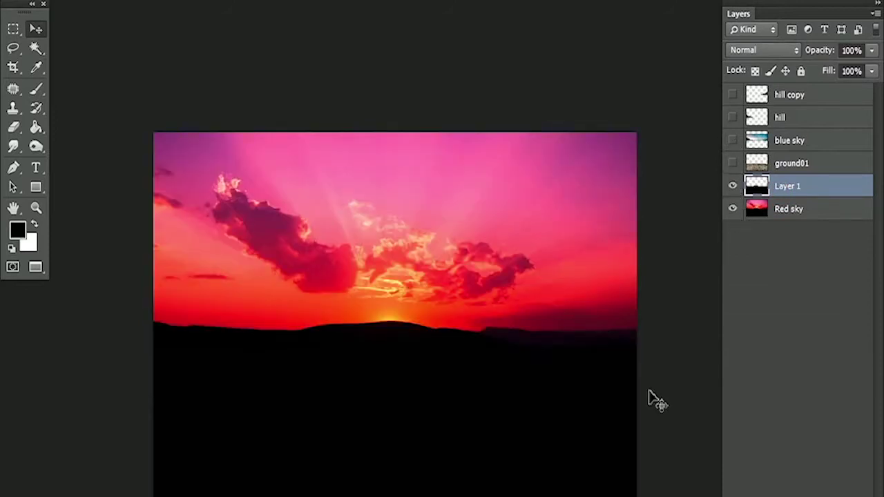
left_click(732, 163)
left_click(733, 140)
left_click(733, 95)
left_click(732, 118)
left_click(732, 141)
left_click(794, 209)
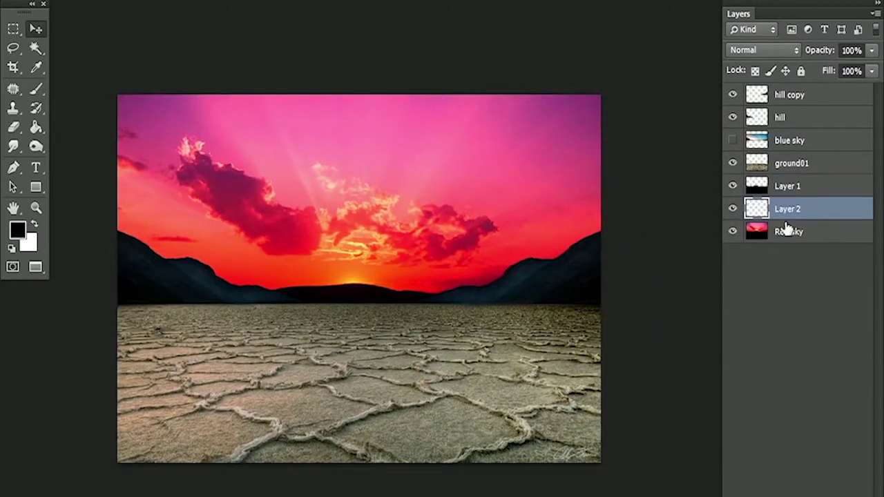
Step: Draw a circular elliptical selection at the centre of the horizon
right_click(13, 28)
left_click(99, 40)
left_click_drag(323, 268, 388, 332)
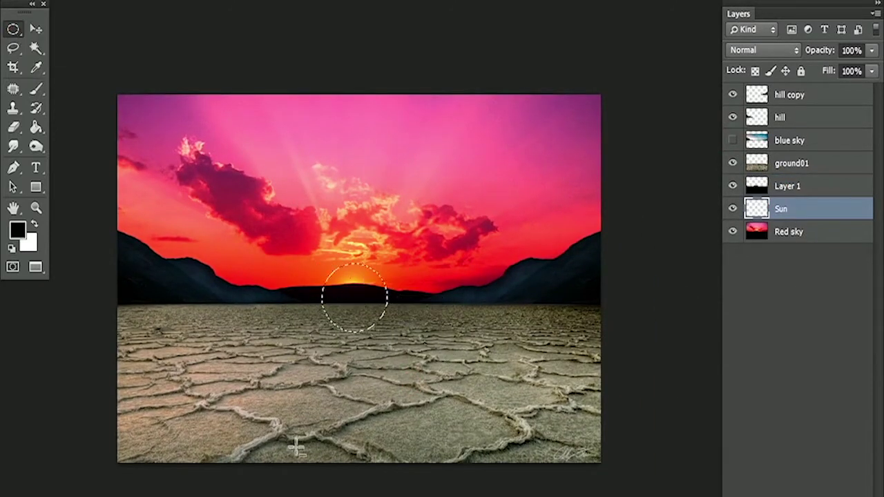
Step: Fill the circle with orange on the Sun layer and bring the layer to the top
key("ctrl+plus")
left_click(17, 230)
key("Return")
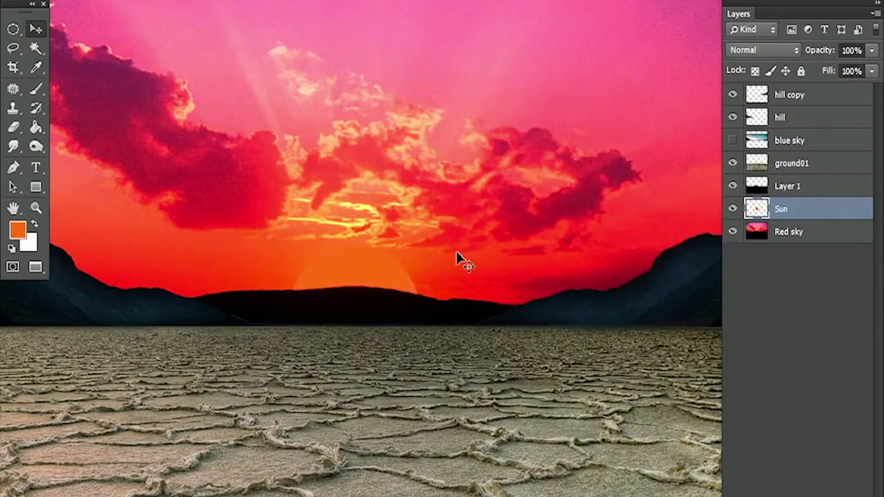
key("alt+BackSpace")
key("ctrl+d")
key("ctrl+shift+bracketright")
Step: Brush a soft yellow glow over the sun, adjust its colour balance, and rescale it
left_click(17, 230)
left_click(735, 146)
mouse_move(325, 290)
left_mouse_down()
mouse_move(366, 332)
mouse_move(345, 277)
left_mouse_up()
key("ctrl+b")
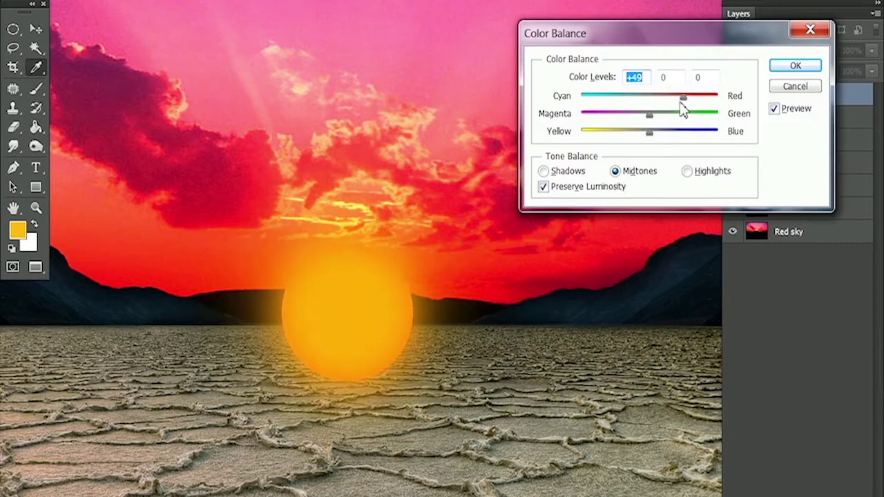
key("Return")
key("ctrl+t")
left_click_drag(444, 201, 490, 142)
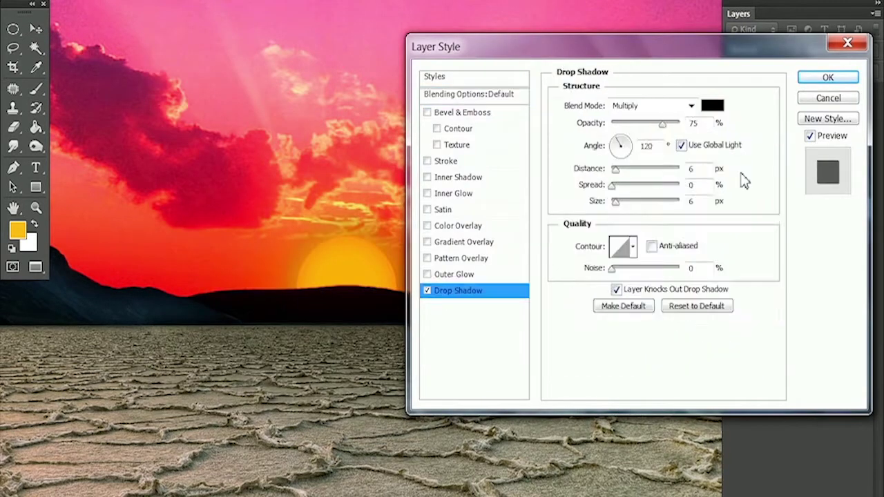
Step: Give the sun a light yellow Drop Shadow, an Outer Glow, and a muted red Inner Glow
left_click(711, 105)
left_click(735, 144)
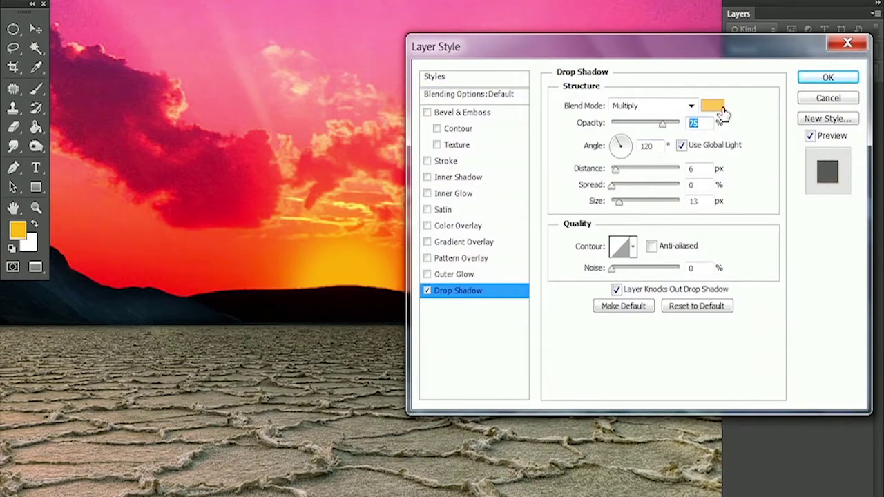
left_click(722, 112)
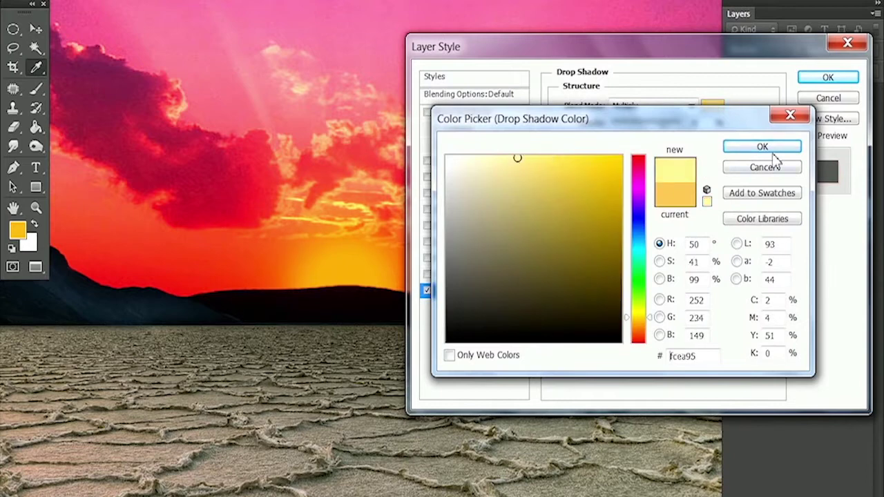
left_click(756, 144)
left_click(592, 152)
left_click(762, 147)
left_click(454, 192)
left_click(592, 156)
left_click(498, 194)
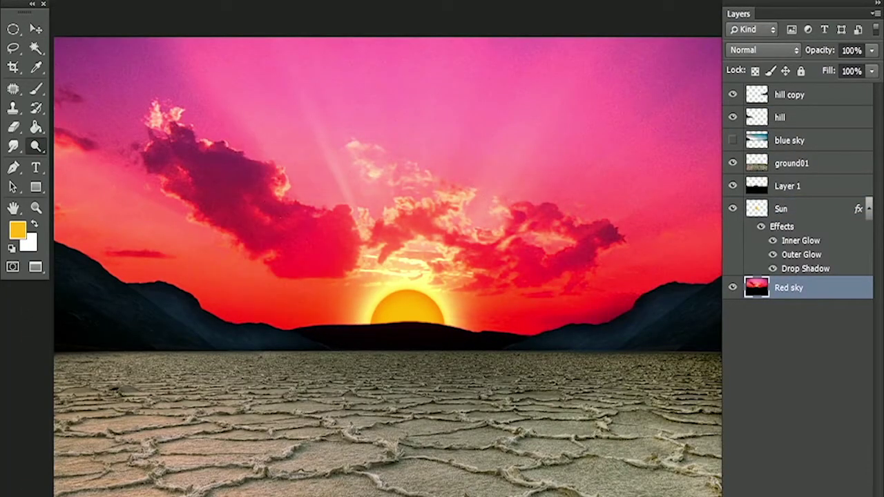
Step: Burn and dodge the cracked ground on ground01, then hide Layer 1 to check the hills
left_click(430, 344, "alt")
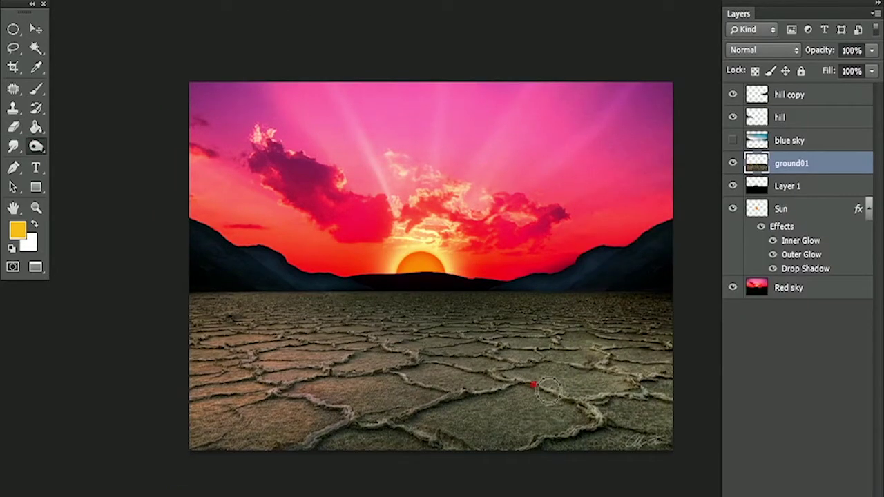
left_click_drag(123, 331, 330, 361)
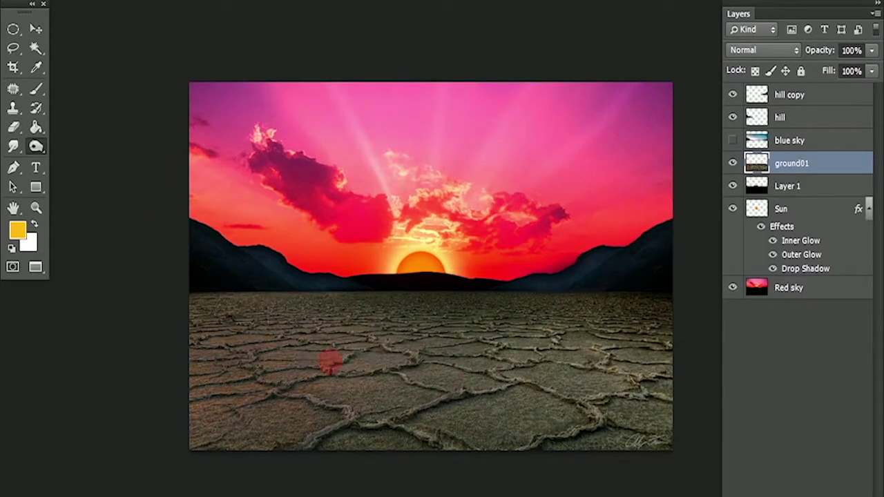
left_click_drag(428, 373, 278, 423)
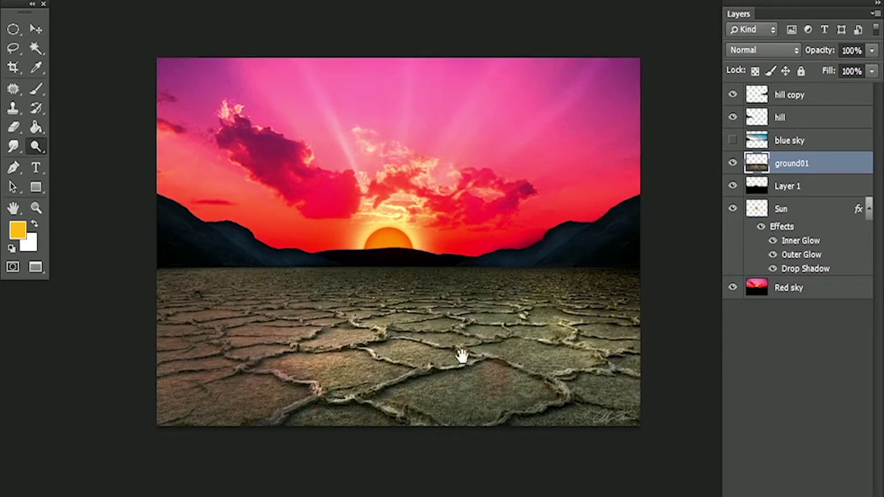
left_click(732, 186)
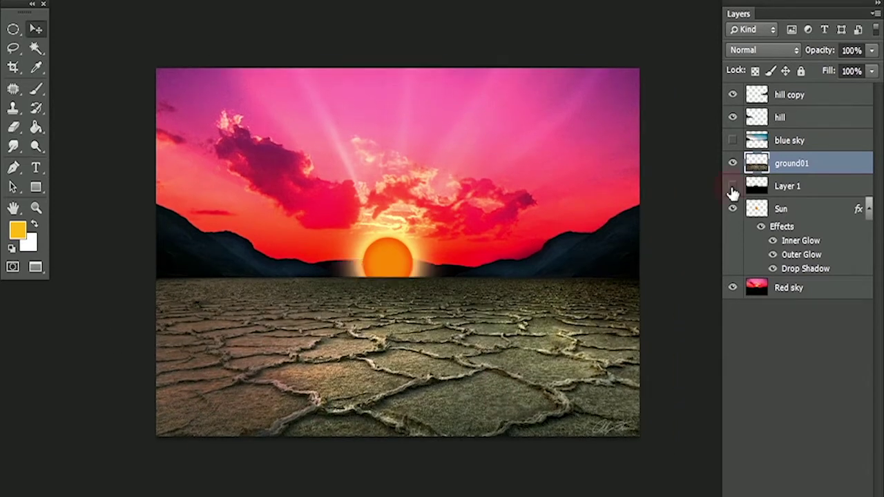
left_click(788, 186)
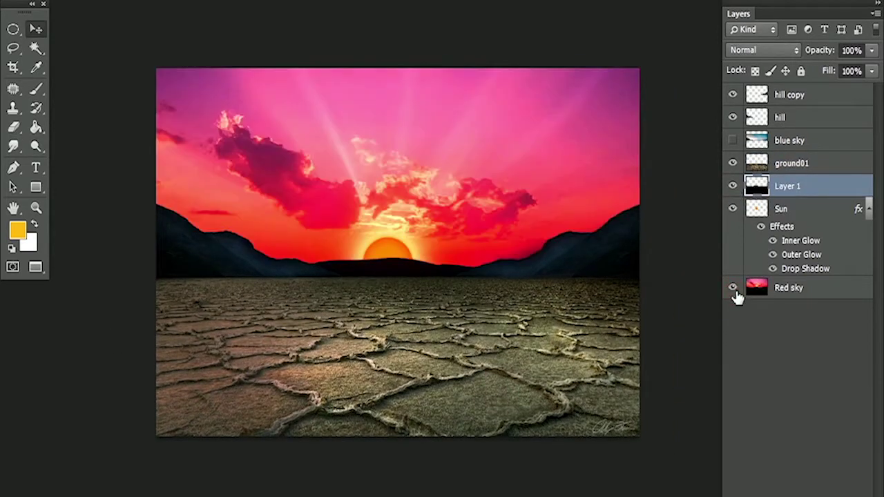
left_click(789, 95)
key("ctrl+m")
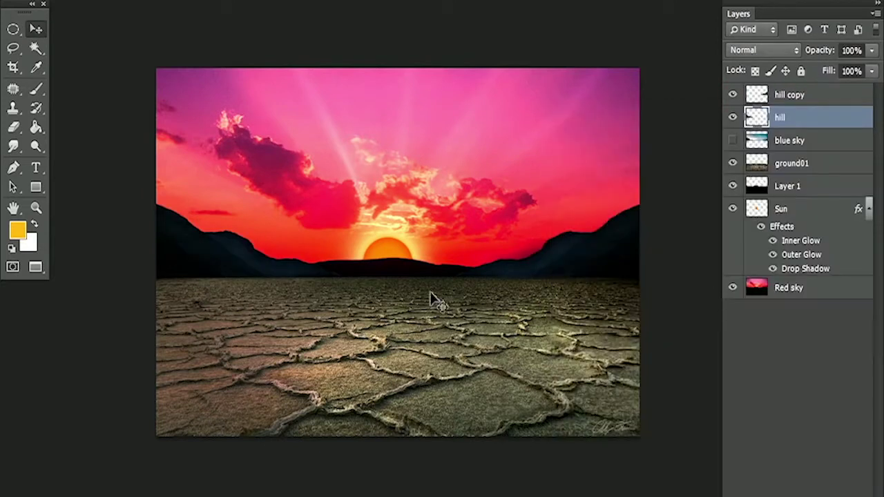
Step: Apply Color Balance to ground01 with Cyan-Red pushed to +100
left_click(791, 163)
key("ctrl+b")
left_click_drag(661, 94, 732, 104)
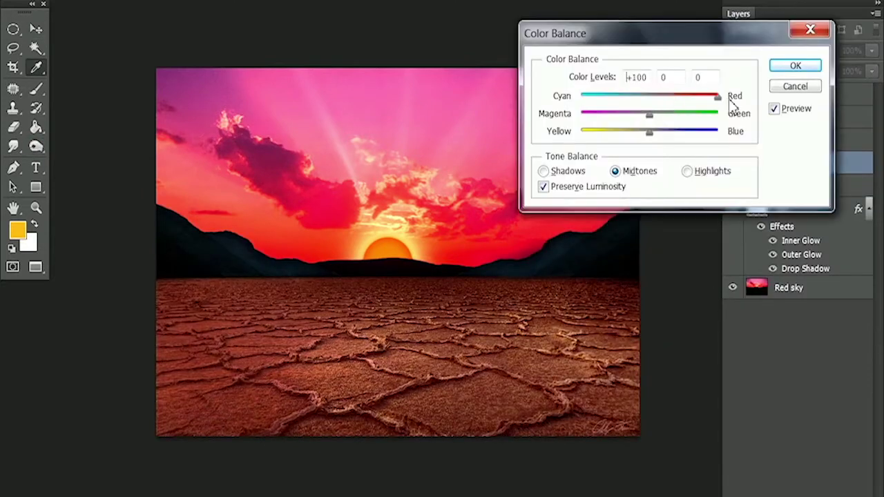
key("Return")
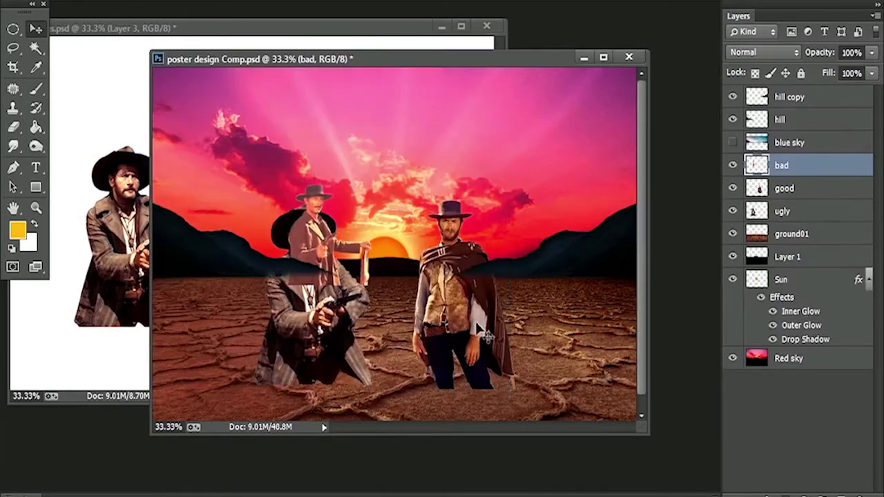
Step: Bring the good cowboy layer to the front, enlarge and reposition him, and zoom to his poncho
key("ctrl+shift+bracketright")
key("ctrl+t")
left_click_drag(557, 251, 592, 148)
left_click_drag(565, 278, 282, 259)
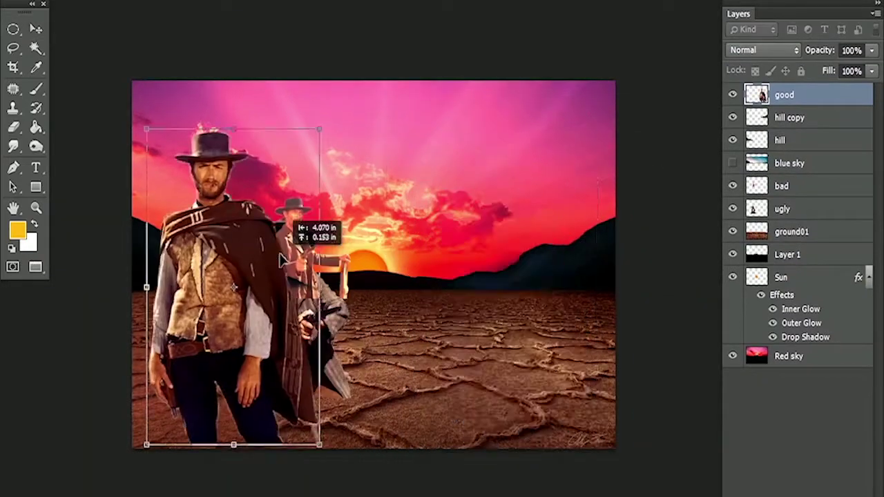
key("ctrl+z")
key("ctrl+plus")
key("ctrl+plus")
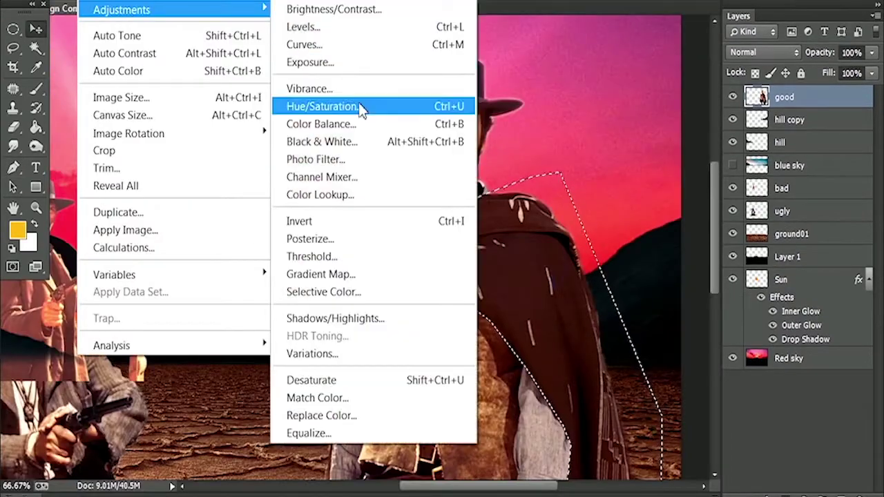
Step: Turn the poncho purple in Channel Mixer by raising Green, Blue and Constant
left_click(316, 175)
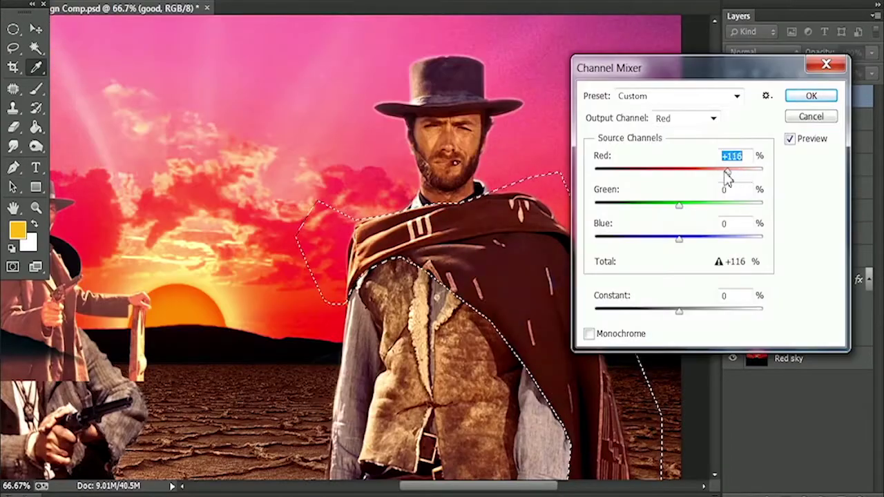
left_click_drag(677, 203, 724, 203)
left_click_drag(689, 239, 705, 239)
left_click_drag(679, 311, 691, 311)
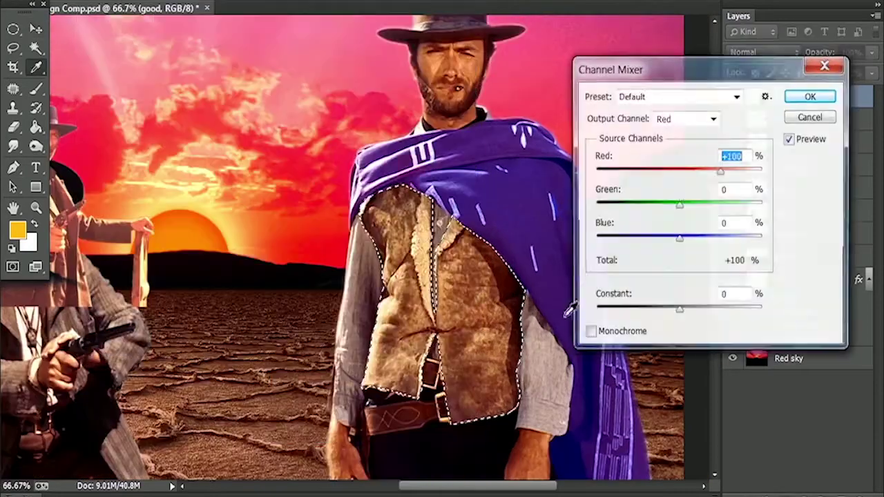
Step: Shift the vest to teal in Channel Mixer by lowering Red and Constant
left_click_drag(721, 170, 702, 169)
left_click_drag(681, 236, 716, 239)
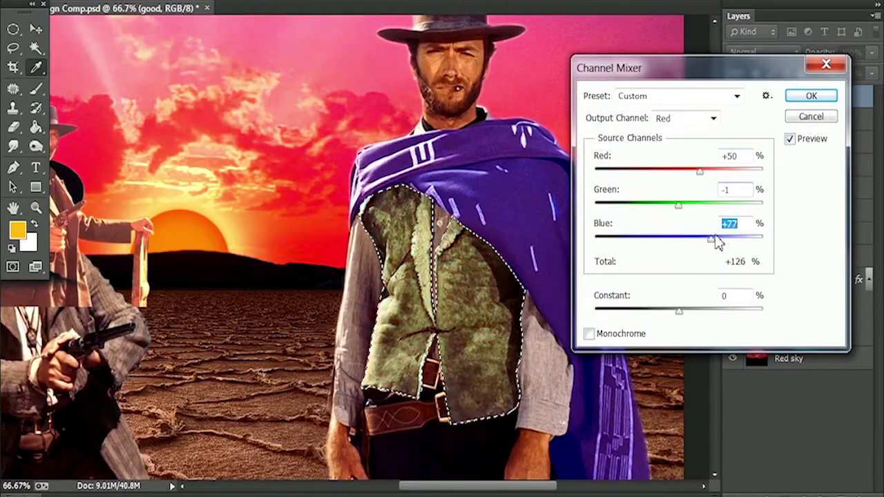
left_click_drag(679, 311, 665, 315)
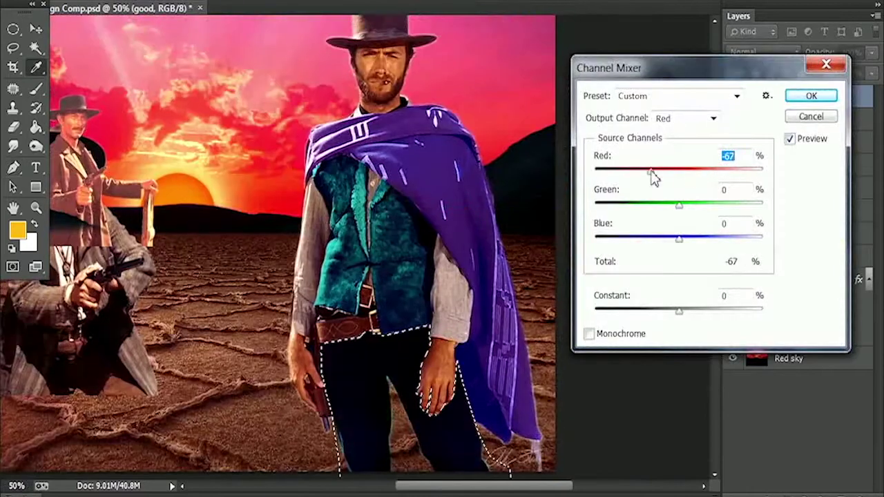
left_click_drag(679, 311, 677, 312)
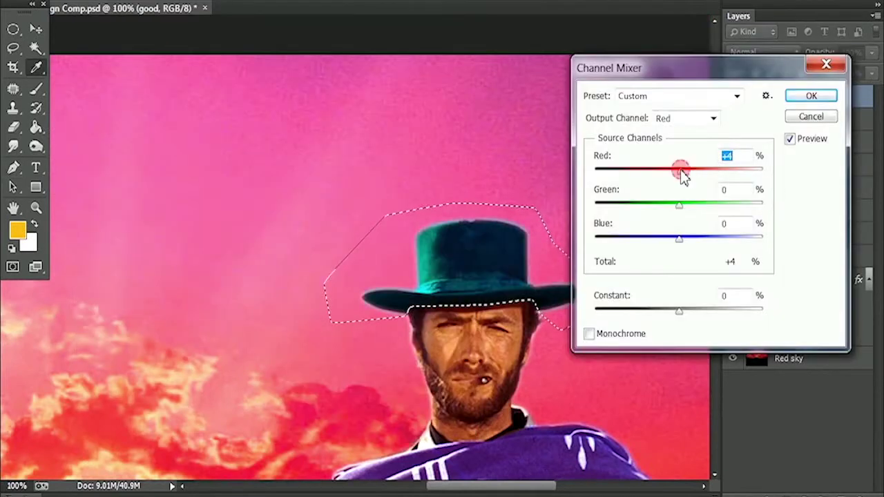
Step: Use Channel Mixer to turn the hat deep blue and give the shirt a green tint
left_click_drag(679, 205, 673, 205)
mouse_move(679, 239)
left_mouse_down()
mouse_move(697, 239)
mouse_move(685, 239)
left_mouse_up()
left_click_drag(679, 171, 674, 171)
left_click_drag(680, 311, 688, 310)
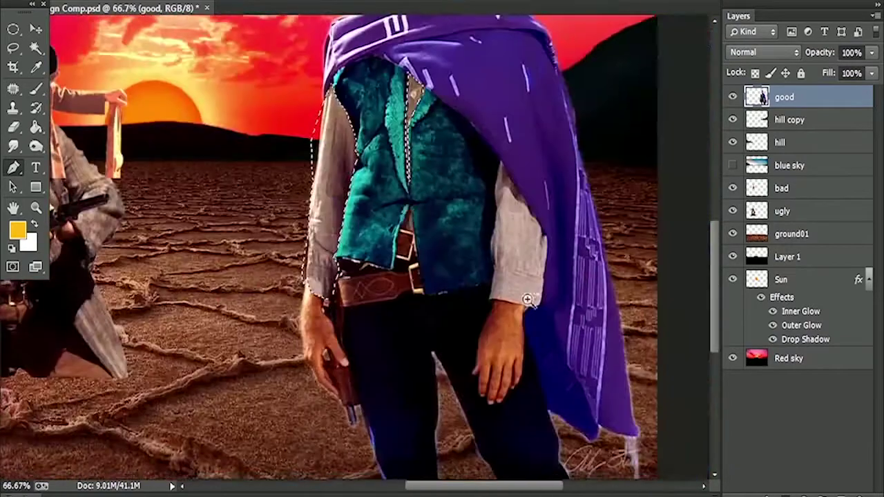
left_click(527, 299)
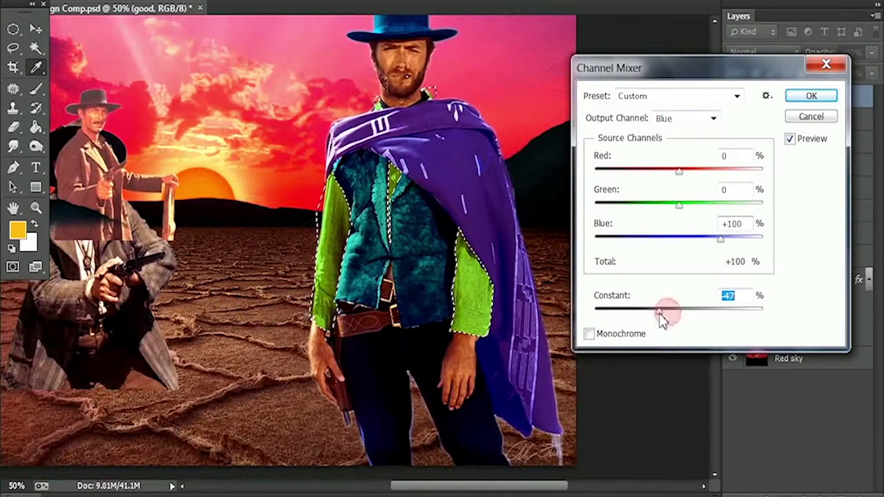
left_click_drag(661, 319, 672, 319)
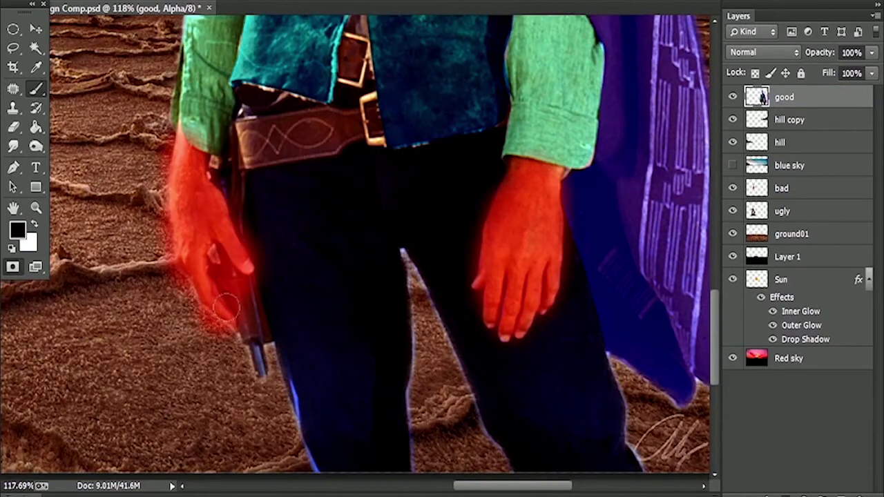
Step: Scroll the view up while retouching the good cowboy's hands and face
scroll(274, 381, "up", 2)
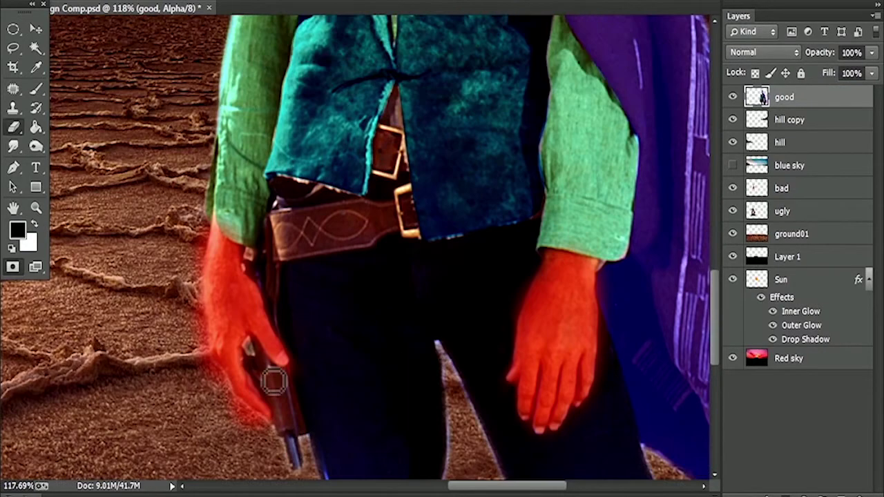
scroll(275, 381, "up", 5)
scroll(371, 387, "up", 3)
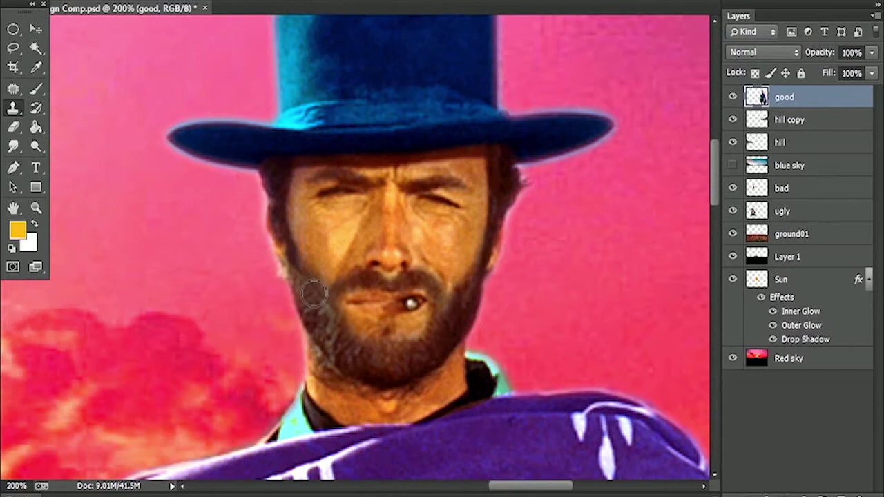
scroll(345, 306, "up", 2)
scroll(442, 310, "up", 1)
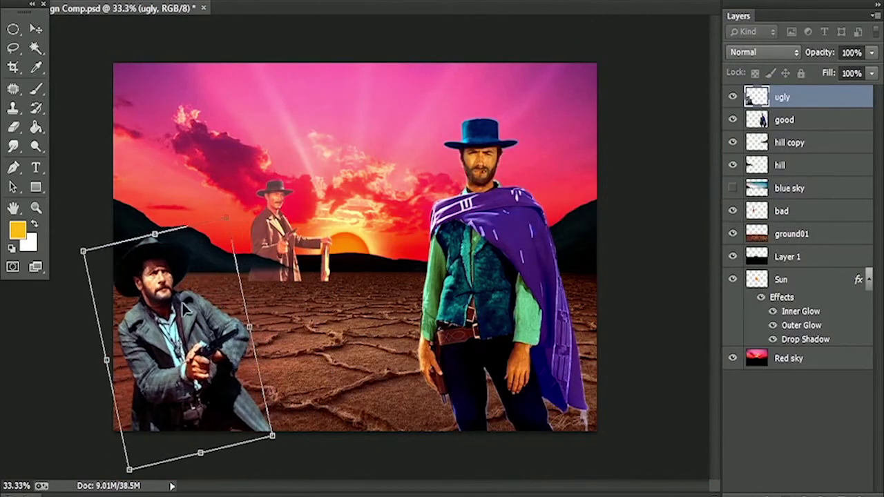
Step: Move the bad cowboy up into the sky and blend it in with Multiply
left_click_drag(338, 304, 329, 297)
key("e")
right_click(357, 325)
key("Escape")
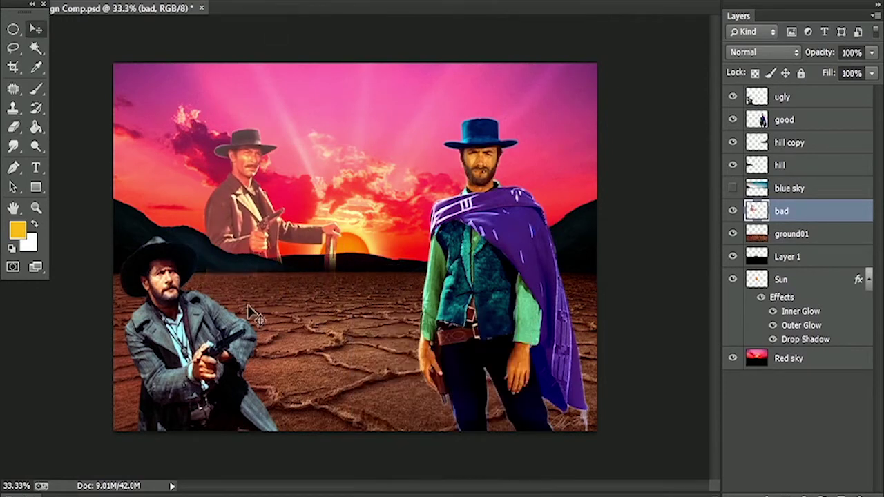
left_click(764, 52)
left_click(767, 126)
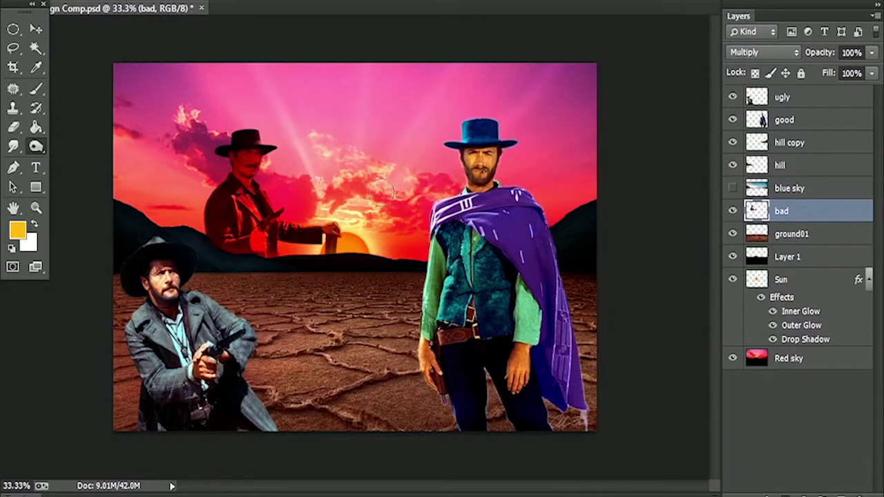
Step: Enlarge the ugly cowboy in the lower left with Free Transform
key("v")
left_click_drag(201, 332, 221, 325)
key("ctrl+t")
left_click_drag(118, 230, 112, 207)
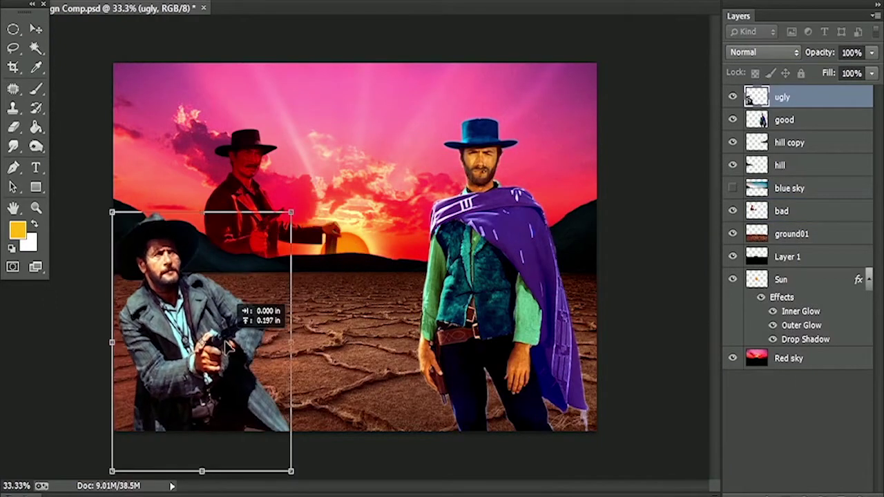
key("Return")
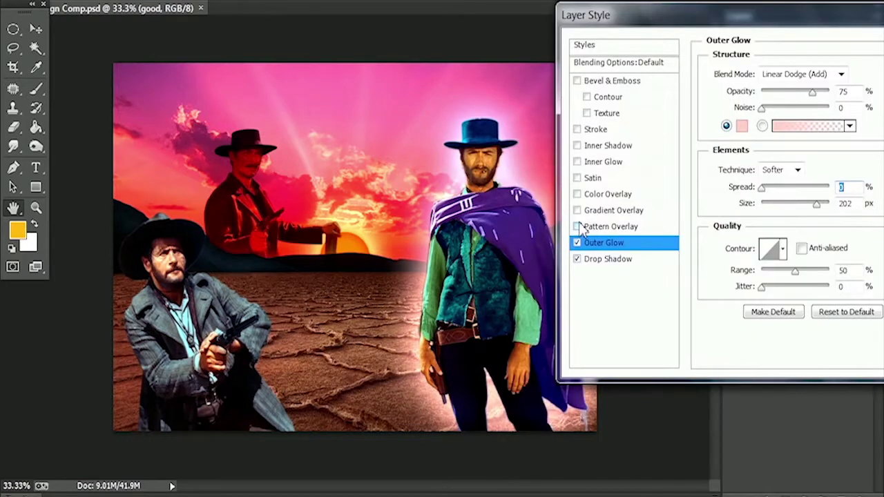
Step: Apply Outer Glow to the good figure and tint the bad figure's glow pink (ff5ea1)
left_click(577, 163)
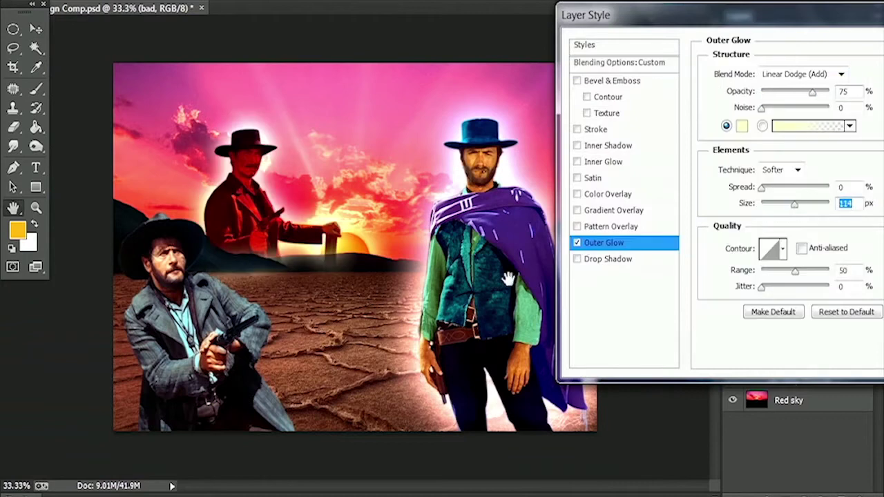
left_click(741, 125)
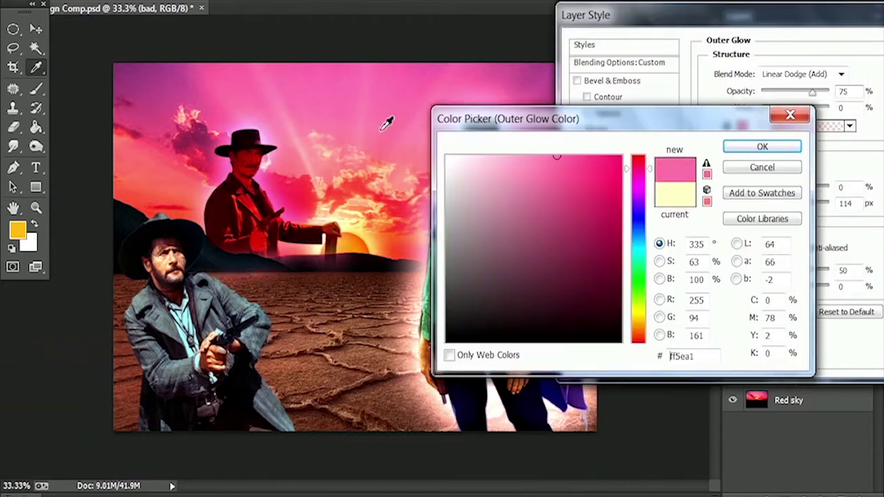
left_click(390, 176)
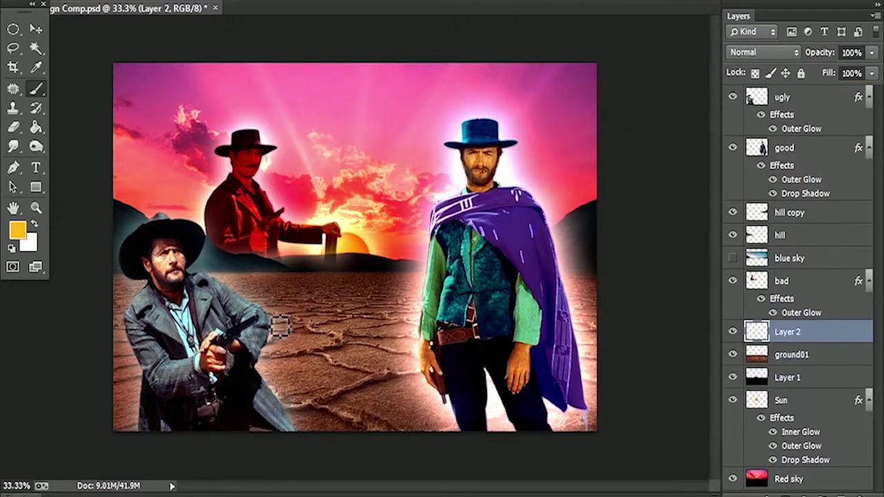
Step: Brush black across the top of the sky and shift the good figure's colour balance
key("d")
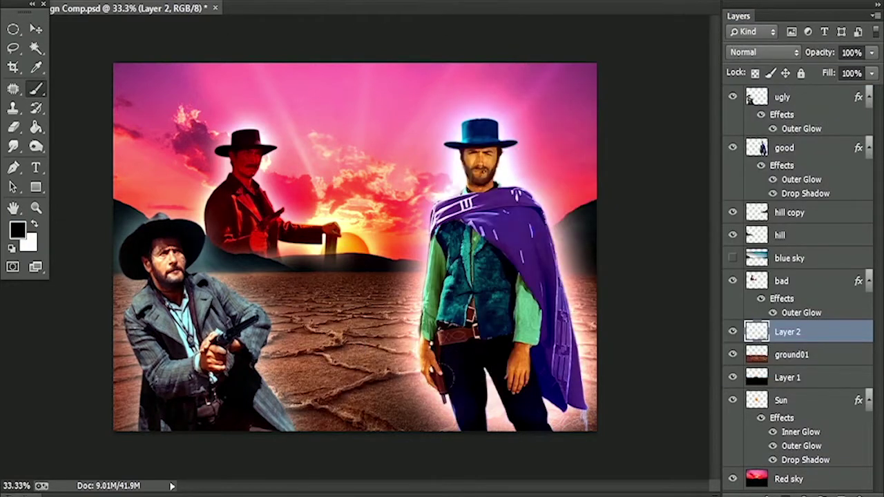
left_click_drag(539, 76, 173, 76)
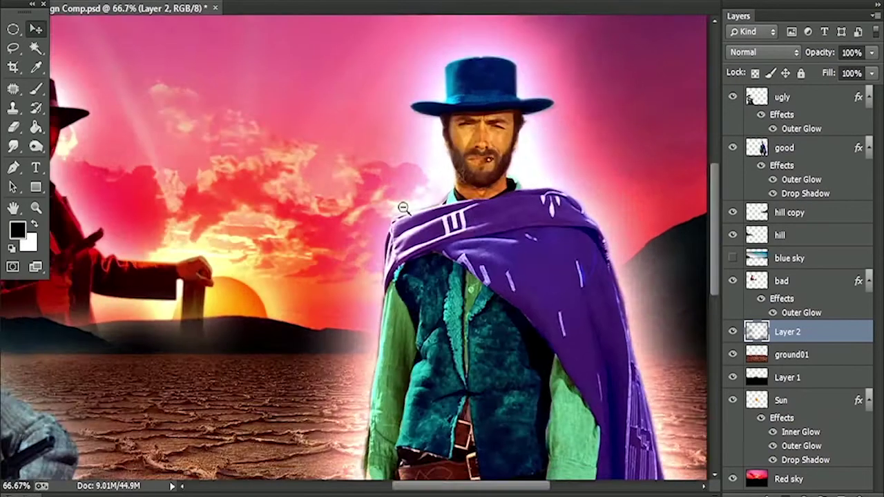
right_click(499, 283)
left_click(537, 292)
key("ctrl+b")
left_click_drag(650, 132, 626, 131)
key("Return")
Step: Shift the ugly figure's colour balance, save, and nudge both figures into place
key("alt+bracketright")
key("ctrl+b")
left_click_drag(649, 95, 663, 95)
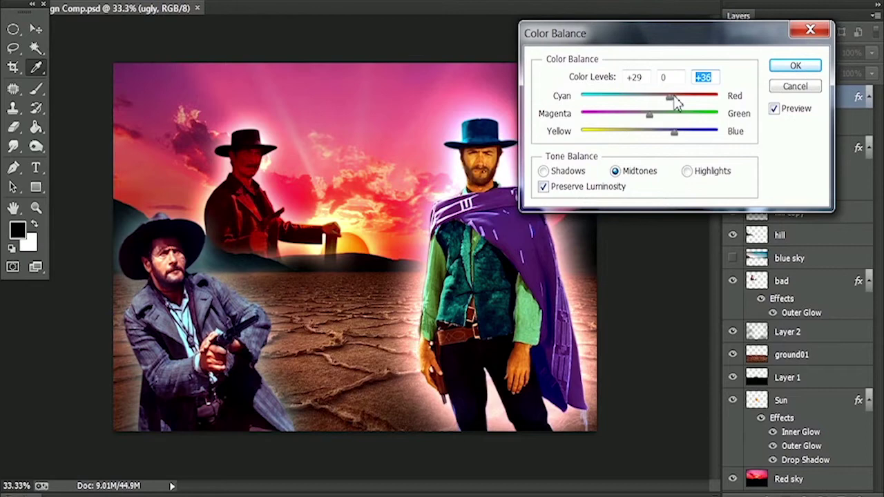
key("Return")
key("ctrl+s")
left_click_drag(243, 358, 247, 356)
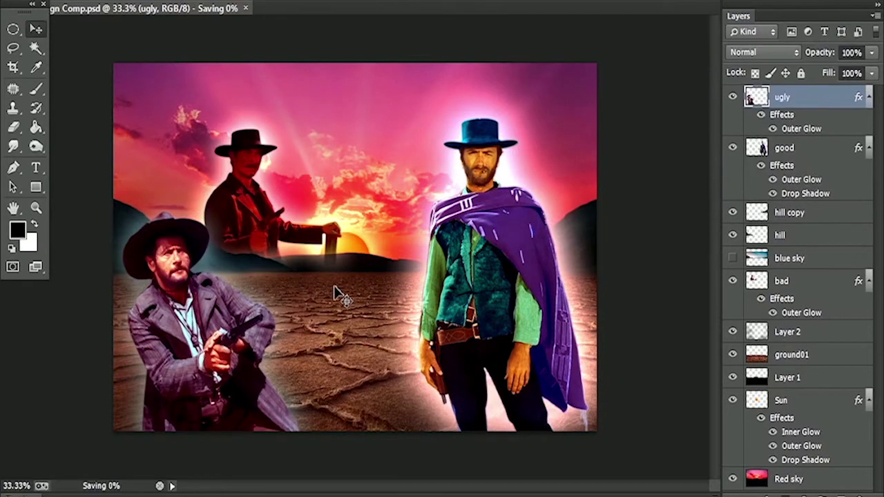
left_click_drag(489, 262, 496, 261)
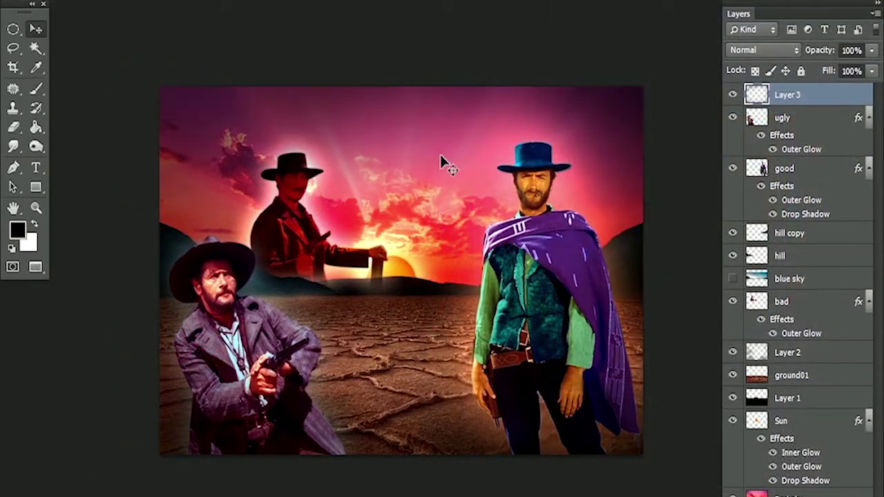
Step: Stretch Layer 3 beyond the canvas edges with Free Transform
key("ctrl+t")
left_click_drag(403, 469, 403, 460)
left_click_drag(683, 260, 651, 256)
left_click_drag(651, 59, 654, 60)
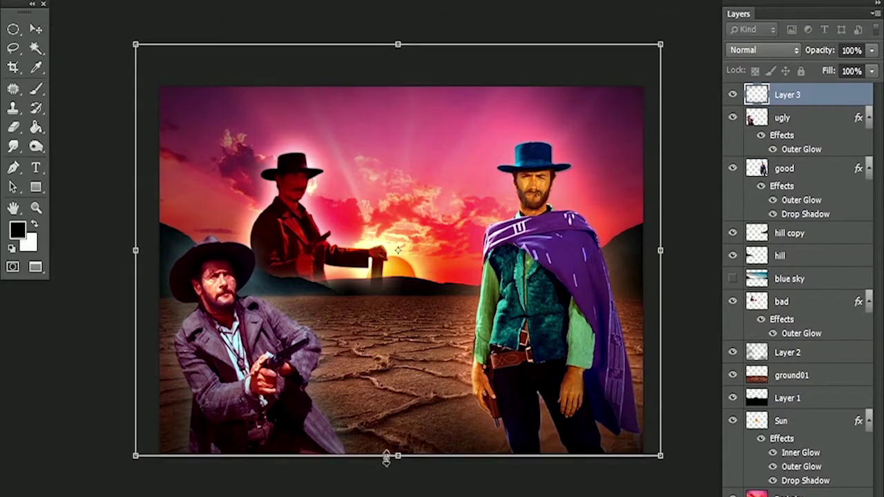
key("Return")
Step: Add a top Exposure adjustment layer with +0.54 exposure and lowered gamma
left_click(773, 296)
mouse_move(714, 315)
left_mouse_down()
mouse_move(735, 314)
mouse_move(712, 314)
left_mouse_up()
left_click_drag(704, 345, 703, 348)
mouse_move(705, 379)
left_mouse_down()
mouse_move(643, 379)
mouse_move(734, 379)
mouse_move(681, 379)
mouse_move(719, 378)
left_mouse_up()
mouse_move(822, 98)
left_mouse_down()
mouse_move(816, 132)
mouse_move(815, 91)
left_mouse_up()
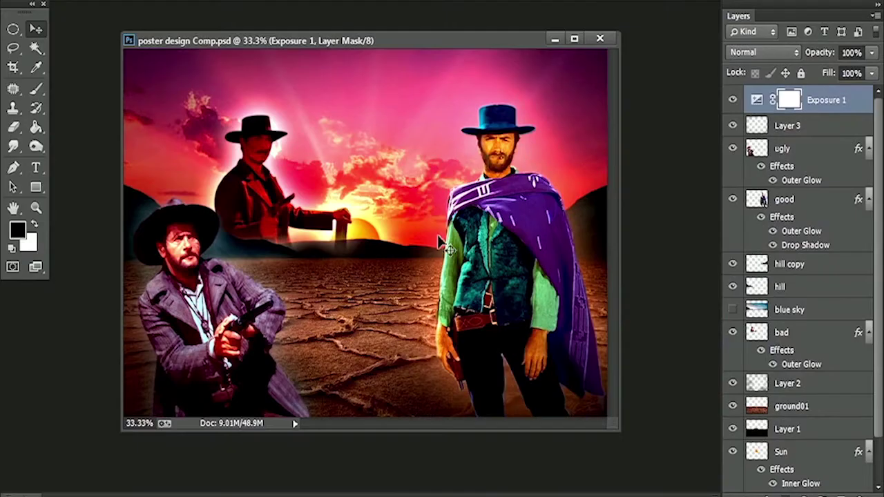
Step: Type the title words The, GooD, BaD and UglY as separate text layers
key("t")
left_click(267, 185)
left_click(299, 259)
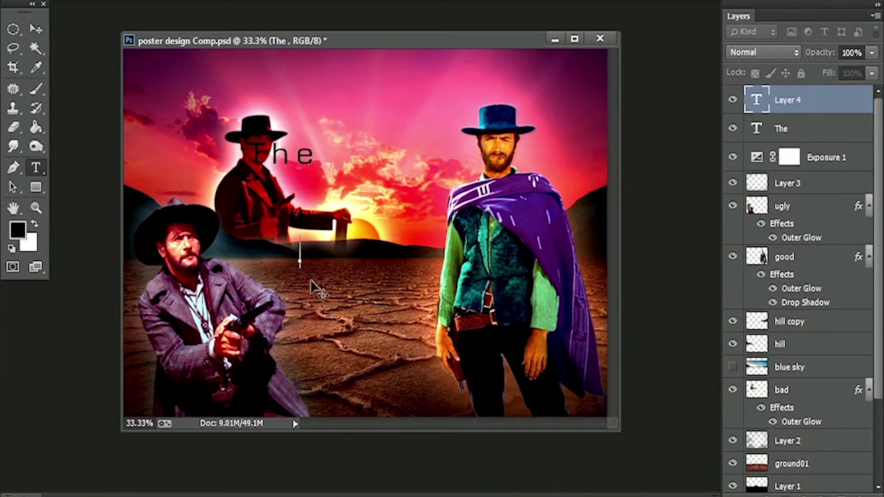
type("GOODoo")
left_click(364, 188)
type("BaD")
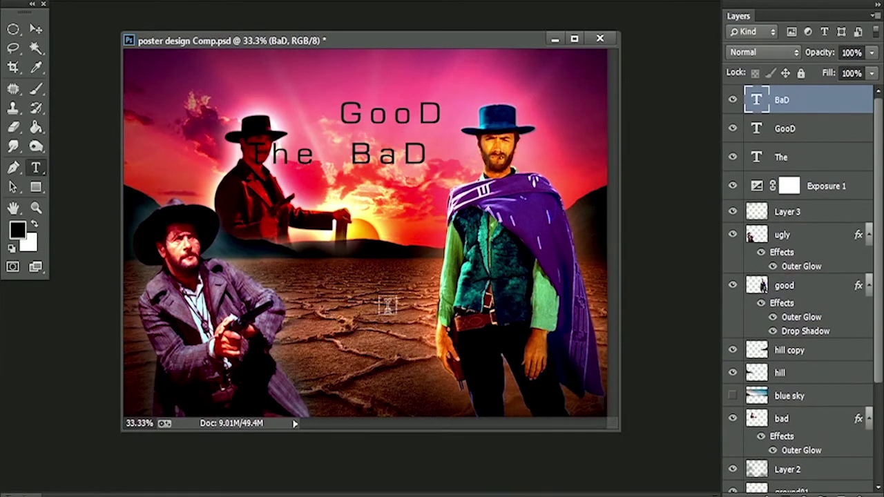
left_click(387, 306)
type("Ugly")
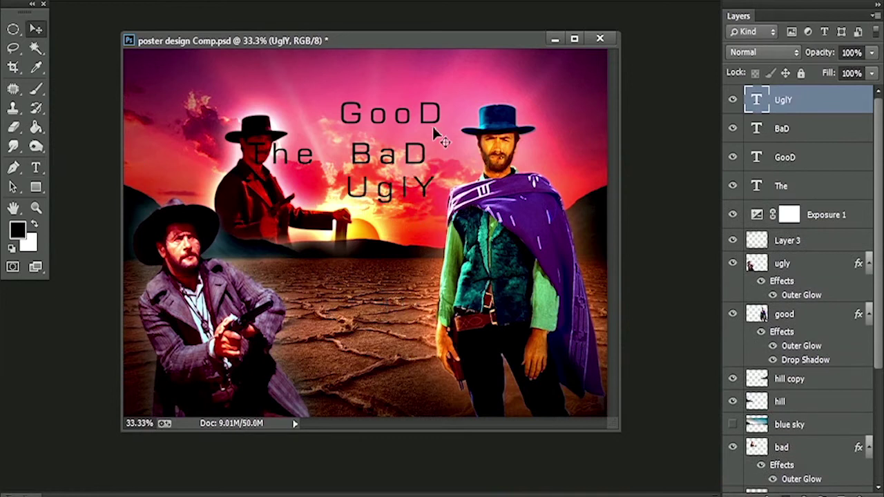
left_click(367, 196)
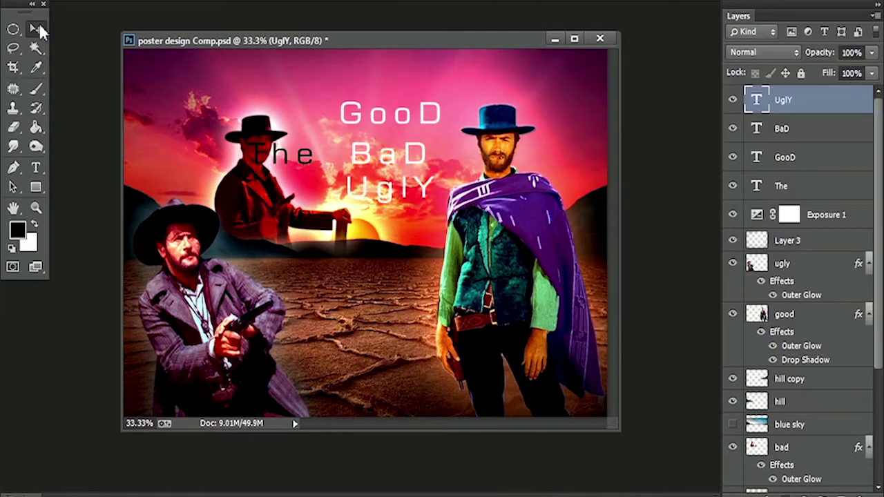
Step: Stack GooD, BaD and UglY in the centre with The beside GooD
left_click(38, 28)
left_click_drag(423, 135, 409, 124)
left_click_drag(391, 293, 392, 282)
left_click_drag(283, 155, 270, 249)
right_click(387, 168)
left_click(397, 172)
left_click_drag(397, 173, 398, 294)
right_click(397, 205)
left_click(427, 210)
left_click_drag(427, 210, 408, 328)
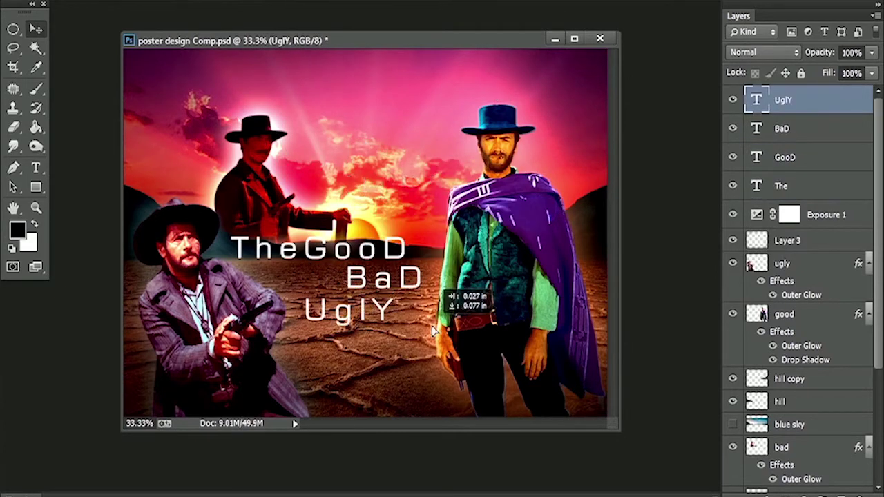
Step: Place a copy of The between GooD and BaD, then open GooD's layer style
right_click(379, 296)
left_click(387, 303)
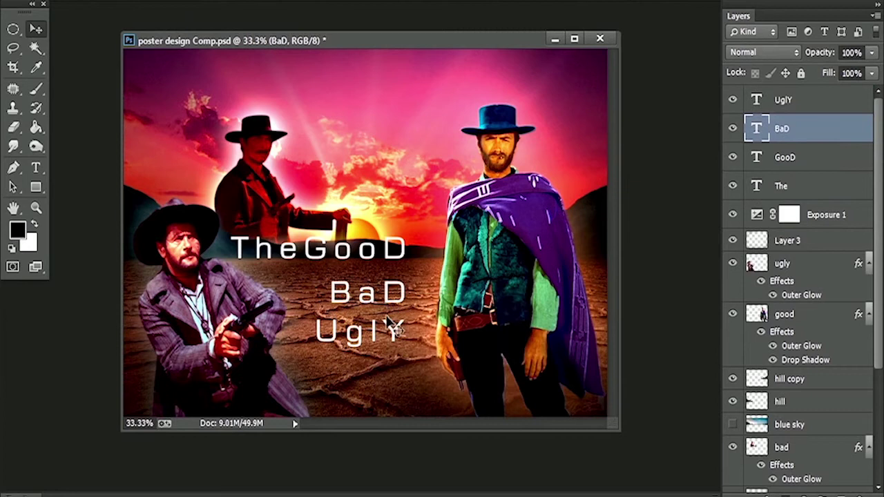
right_click(390, 319)
left_click(401, 330)
right_click(394, 297)
left_click(420, 310)
left_click(277, 250, "ctrl")
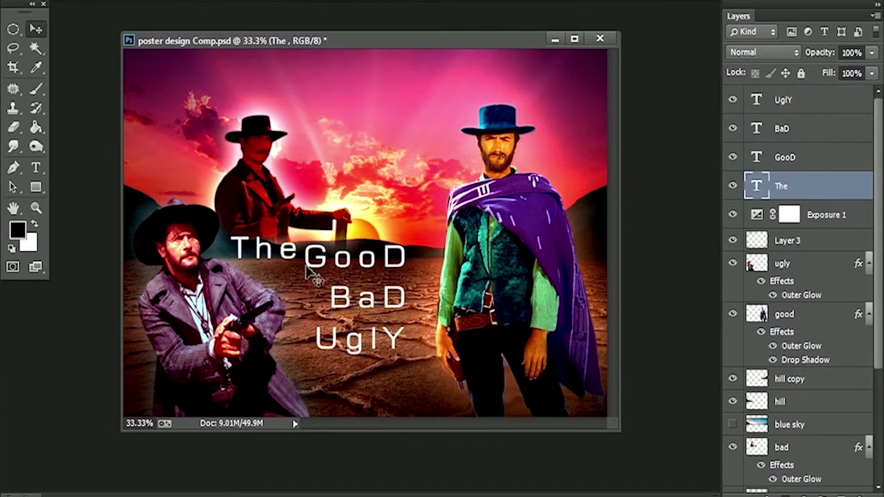
mouse_move(406, 245)
left_mouse_down()
mouse_move(449, 193)
mouse_move(390, 275)
left_mouse_up()
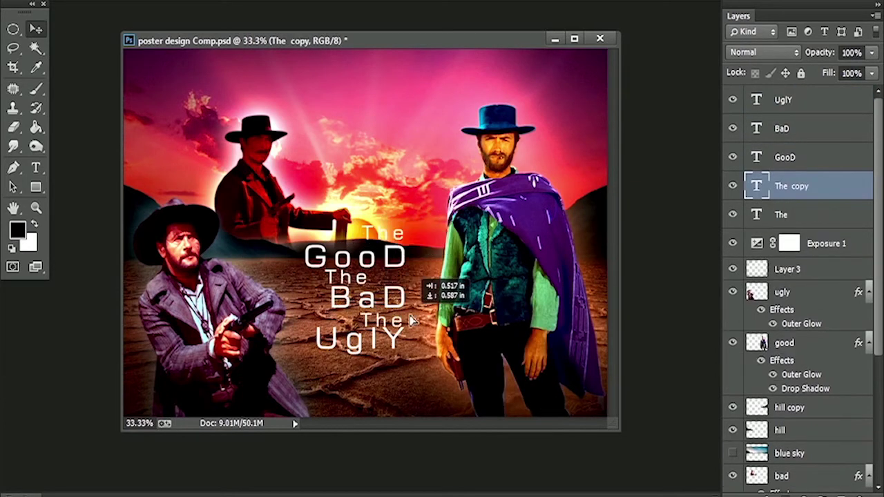
double_click(822, 158)
scroll(517, 320, "up", 3)
Step: Enlarge GooD's outer glow and add a gradient overlay with a white stop
left_click(604, 243)
left_click_drag(767, 203, 792, 205)
left_click(611, 227)
left_click(577, 227)
left_click(578, 210)
left_click(613, 210)
left_click(794, 108)
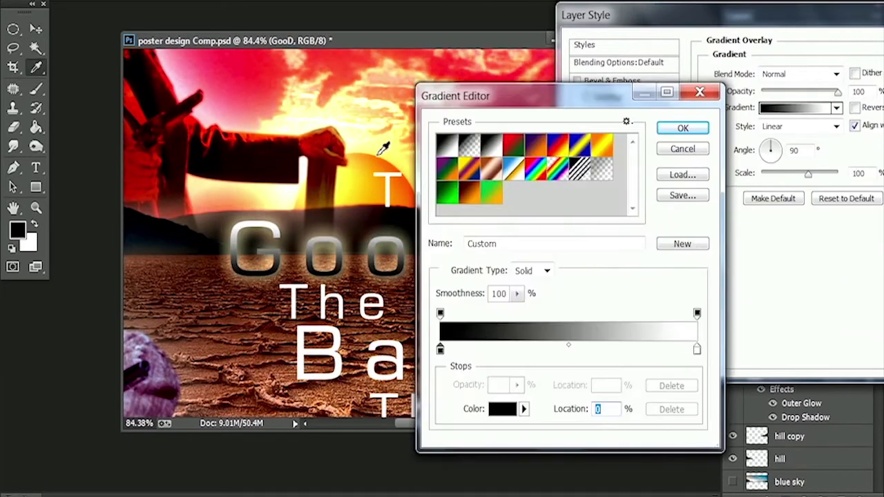
left_click(508, 408)
left_click(592, 158)
key("Return")
key("Return")
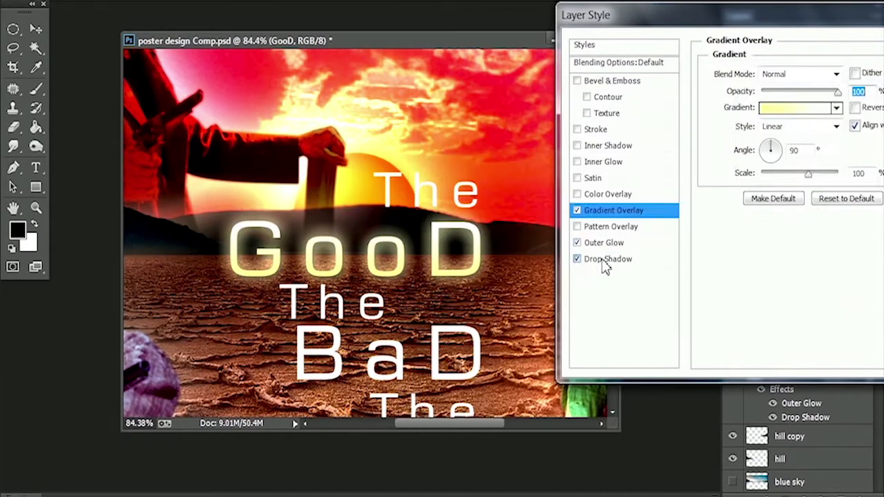
Step: Give GooD a Screen-mode drop shadow of size 128 and spread 14, plus a stroke
left_click(608, 258)
left_click_drag(766, 169, 798, 169)
left_click(841, 74)
left_click(780, 113)
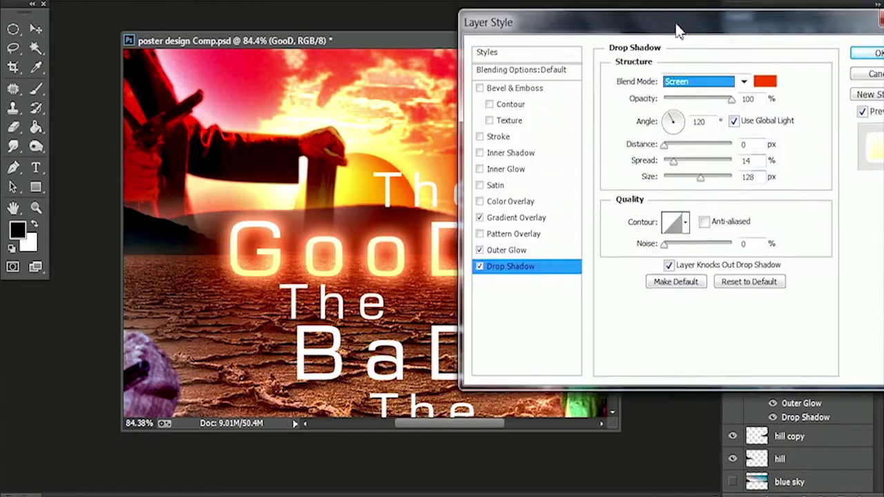
left_click_drag(691, 15, 601, 21)
left_click_drag(293, 175, 333, 175)
left_click(492, 136)
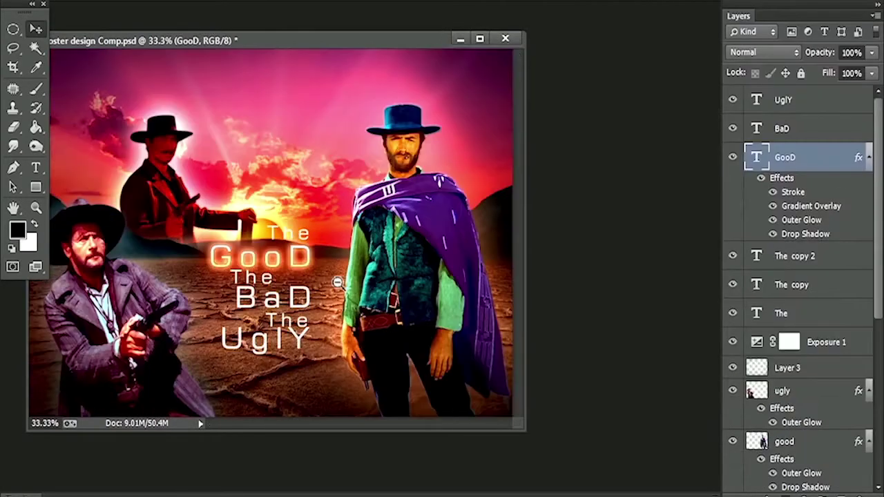
Step: Copy GooD's glow effects onto BaD and UglY, and set a red gradient stop on The copy 2
mouse_move(847, 288)
left_mouse_down()
mouse_move(856, 124)
mouse_move(857, 228)
left_mouse_up()
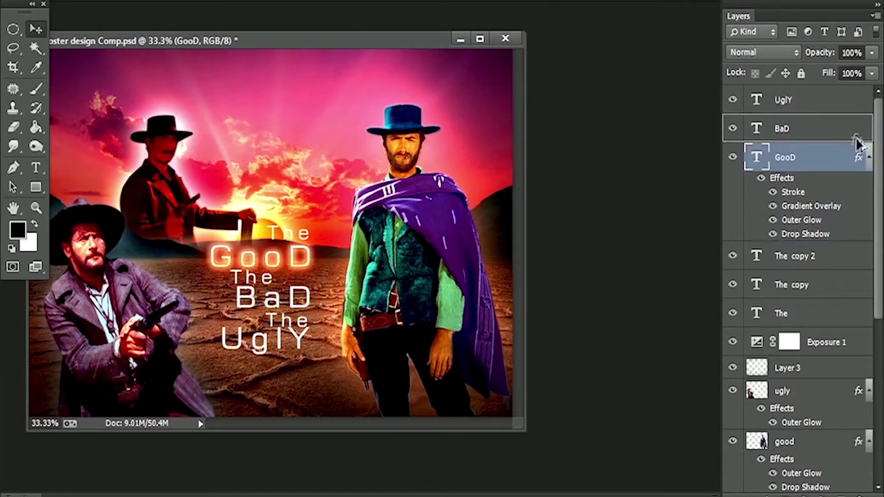
left_click_drag(863, 114, 864, 105)
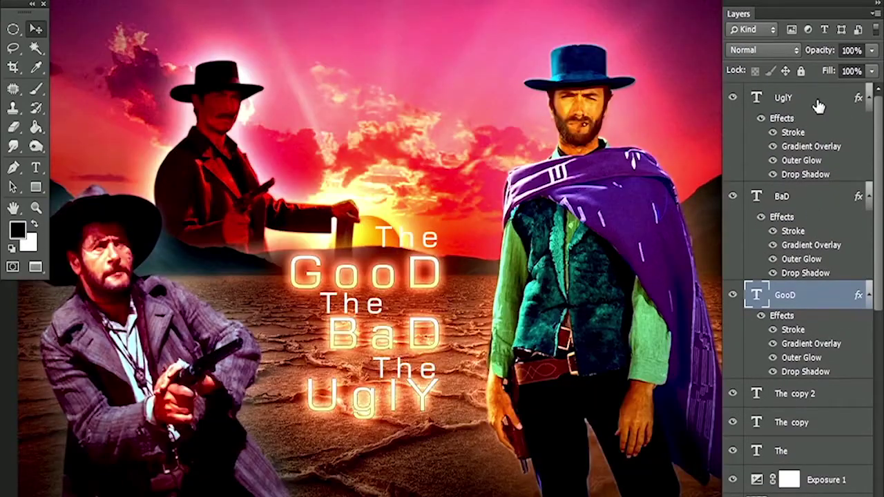
left_click(869, 98)
double_click(828, 181)
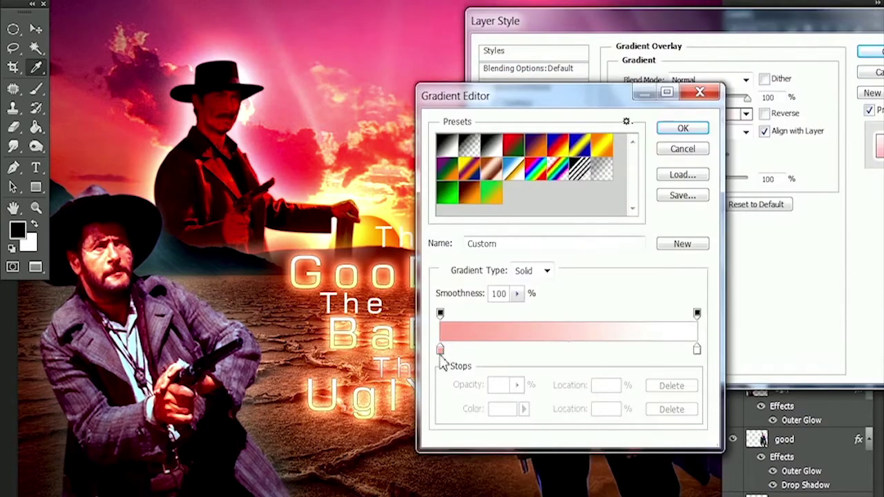
double_click(440, 349)
left_click_drag(800, 306, 798, 308)
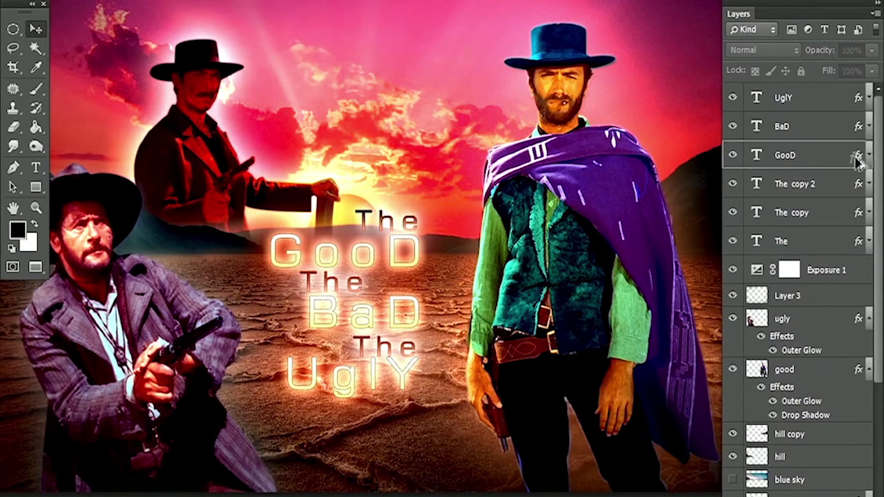
Step: Copy The copy 2's style onto GooD and the middle The, and choose a pale yellow outer glow
left_click_drag(857, 160, 856, 158)
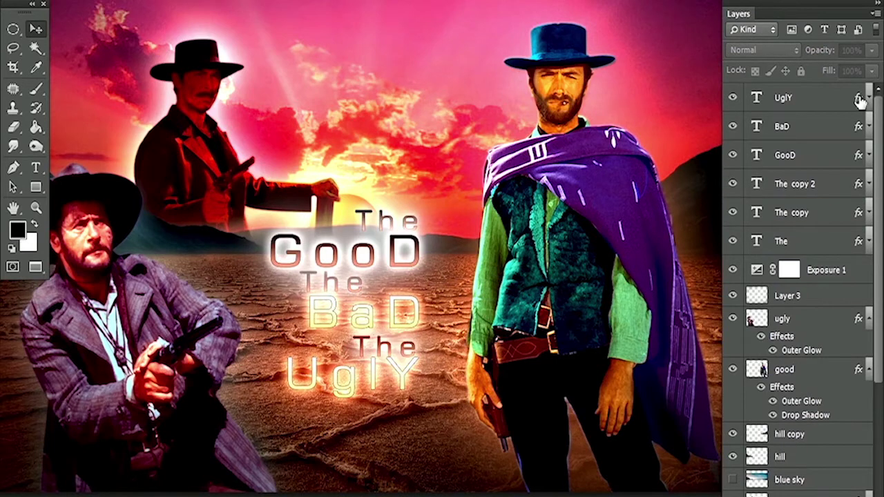
key("ctrl+plus")
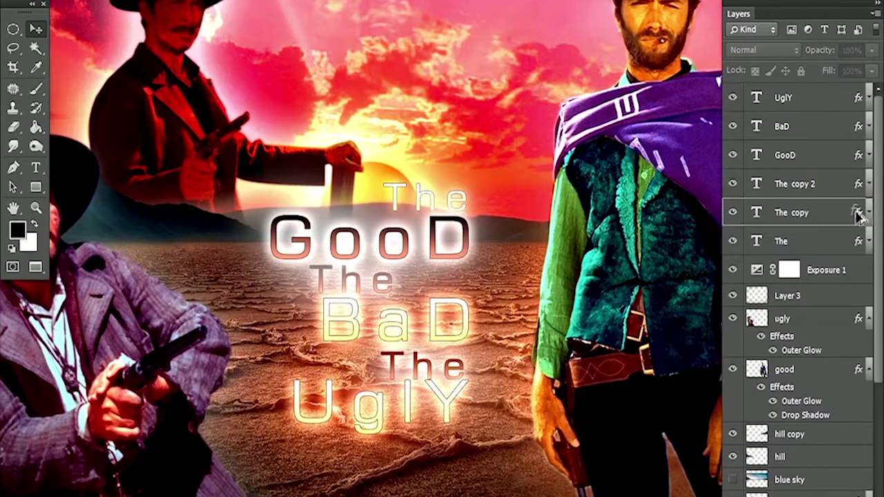
left_click_drag(857, 217, 856, 214)
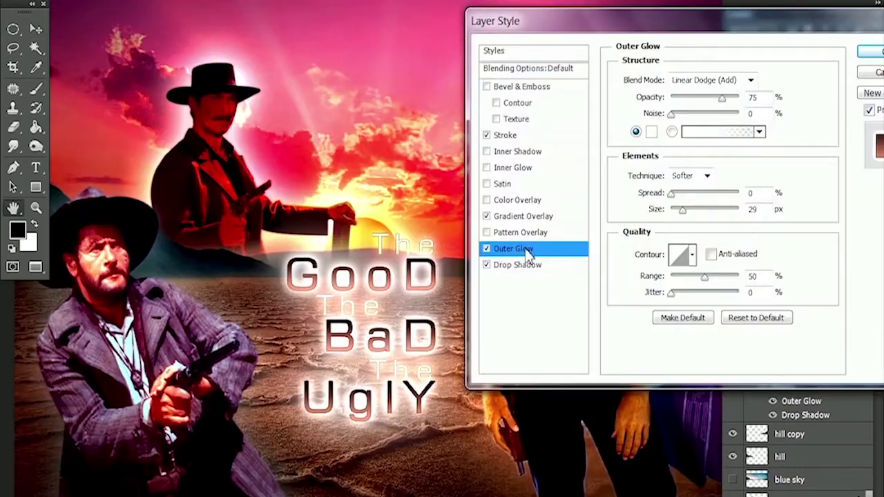
left_click(652, 131)
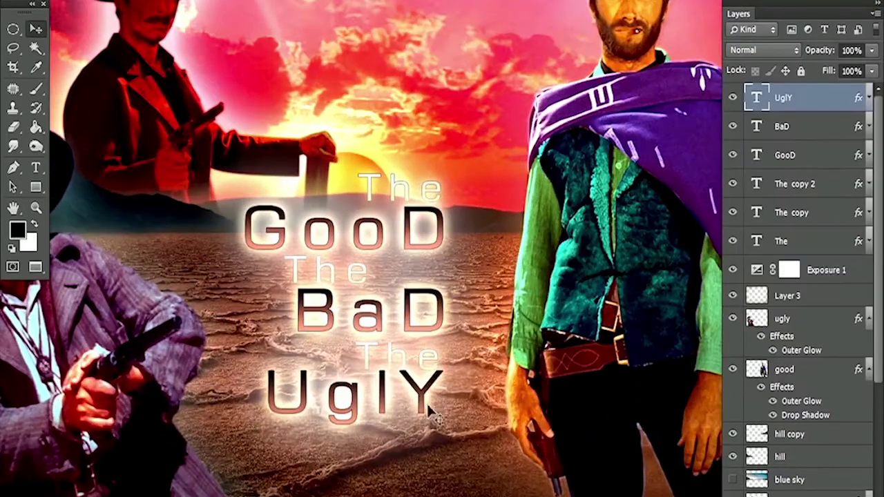
Step: Move the lower The into place and group all the title text layers
left_click_drag(418, 357, 438, 382)
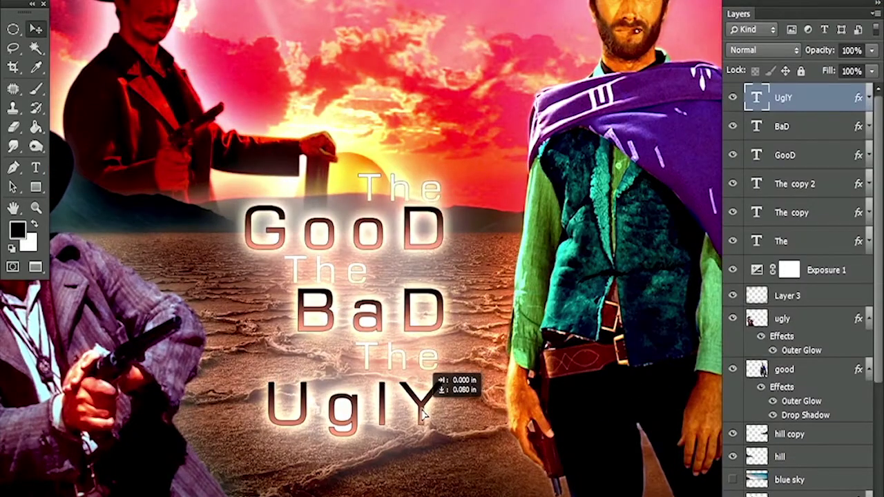
left_click(450, 216)
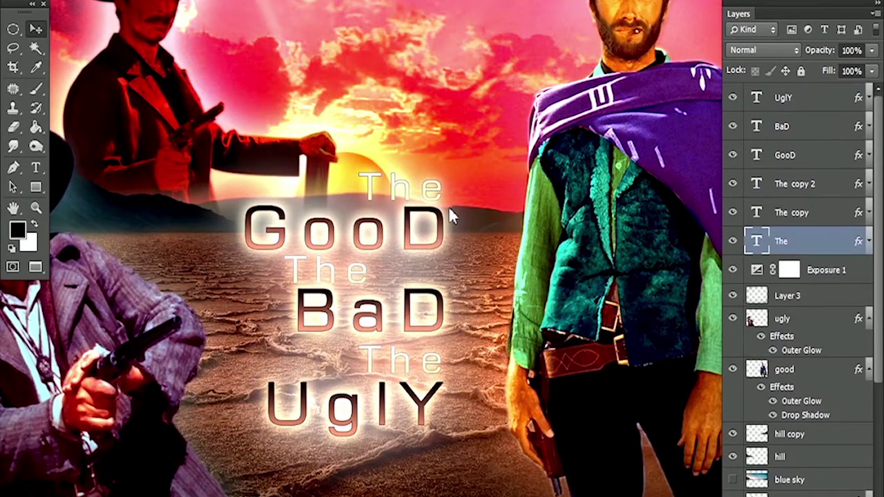
left_click(339, 333)
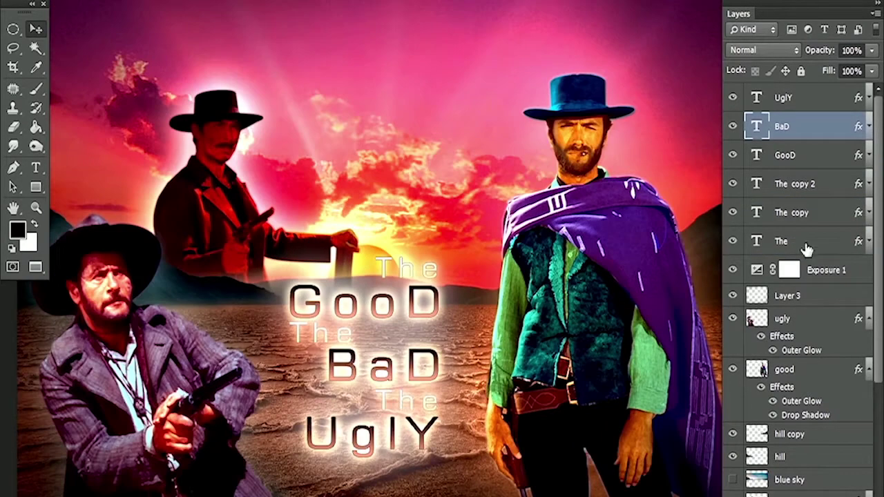
left_click(807, 249, "shift")
right_click(806, 249)
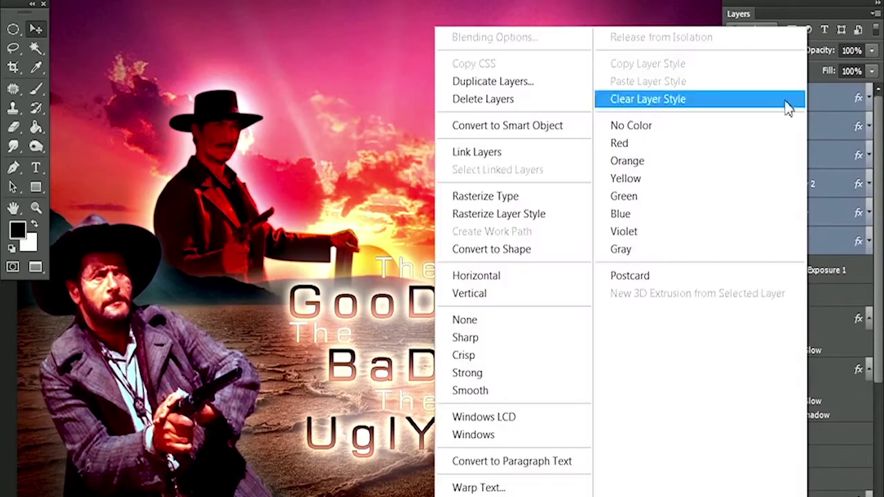
right_click(848, 148)
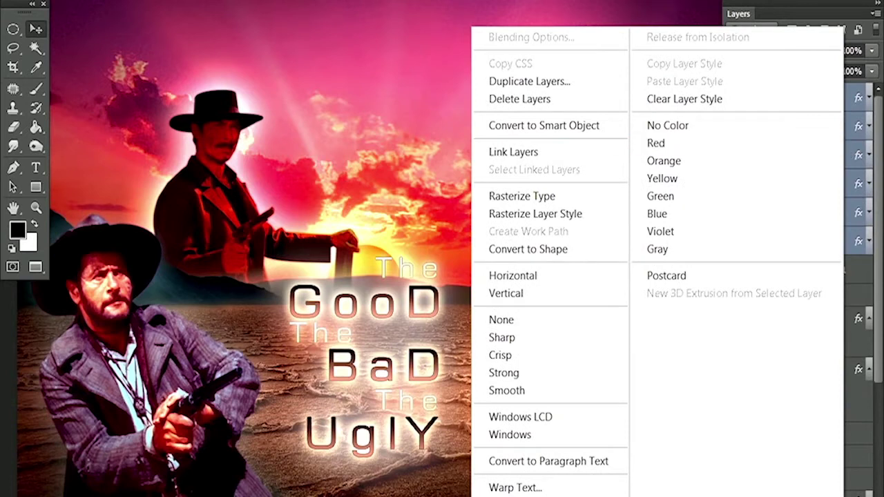
key("ctrl+g")
Step: Reposition the grouped title on the poster
left_click_drag(394, 324, 415, 342)
key("ctrl+minus")
left_click_drag(449, 377, 438, 366)
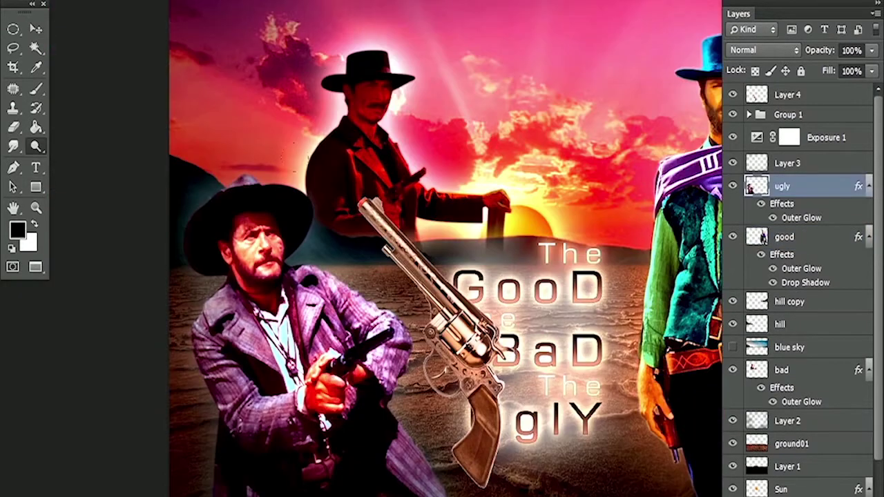
Step: Move the revolver behind the title and shrink it to a smaller size
right_click(292, 237)
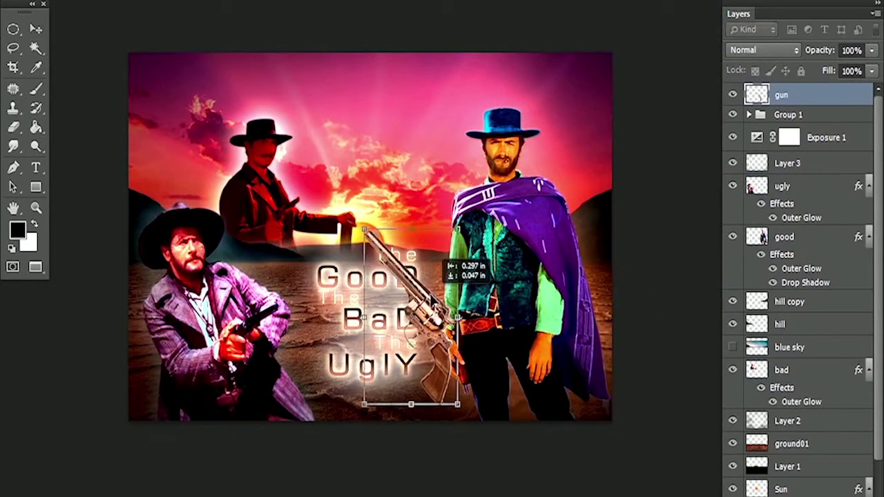
left_click_drag(422, 276, 427, 295)
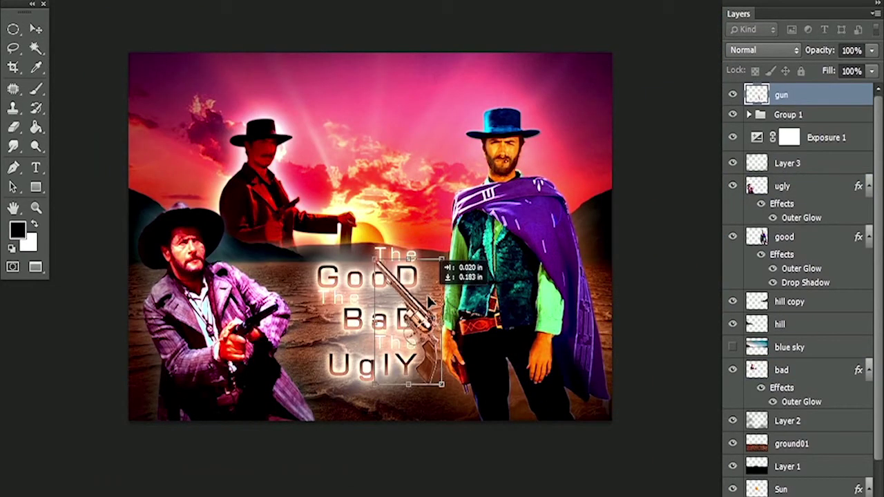
key("ctrl+bracketleft")
key("ctrl+bracketleft")
key("ctrl+bracketleft")
key("ctrl+bracketleft")
key("ctrl+bracketleft")
key("ctrl+plus")
mouse_move(468, 151)
left_mouse_down()
mouse_move(453, 149)
mouse_move(405, 173)
left_mouse_up()
key("Return")
key("ctrl+minus")
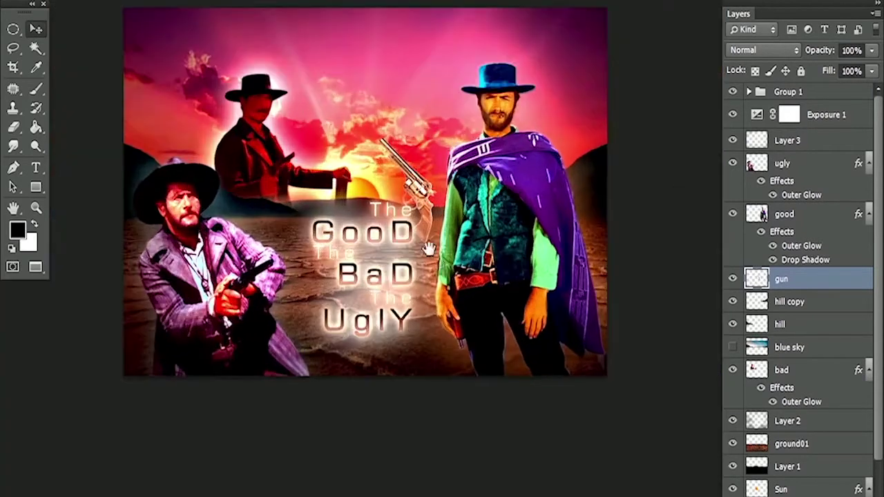
Step: Duplicate the revolver beside the lower title lines and fade the copy's opacity
key("ctrl+plus")
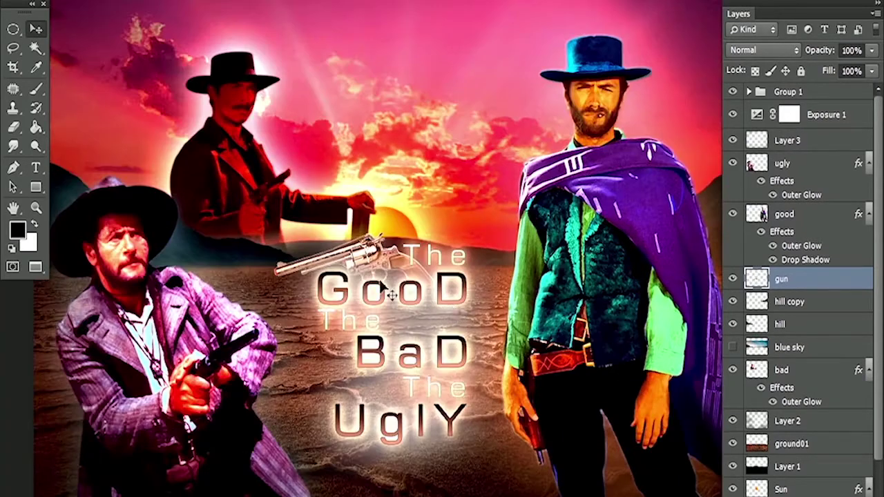
left_click_drag(449, 286, 385, 284)
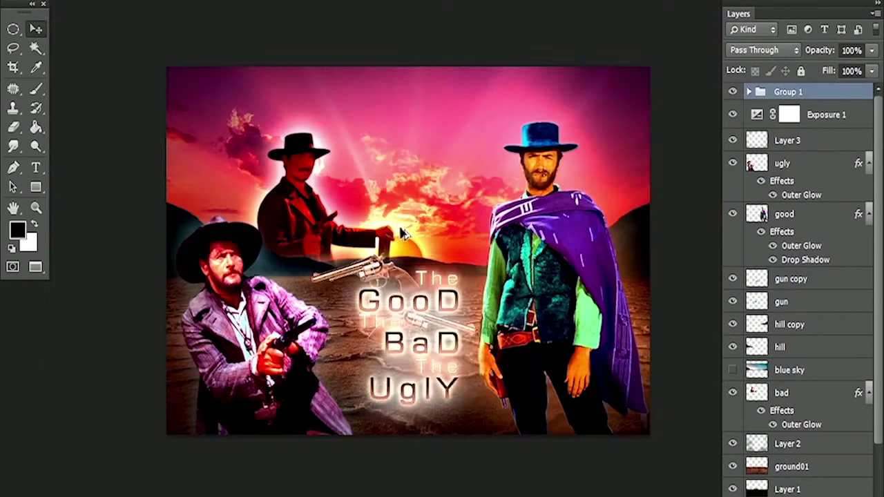
left_click(409, 335, "ctrl")
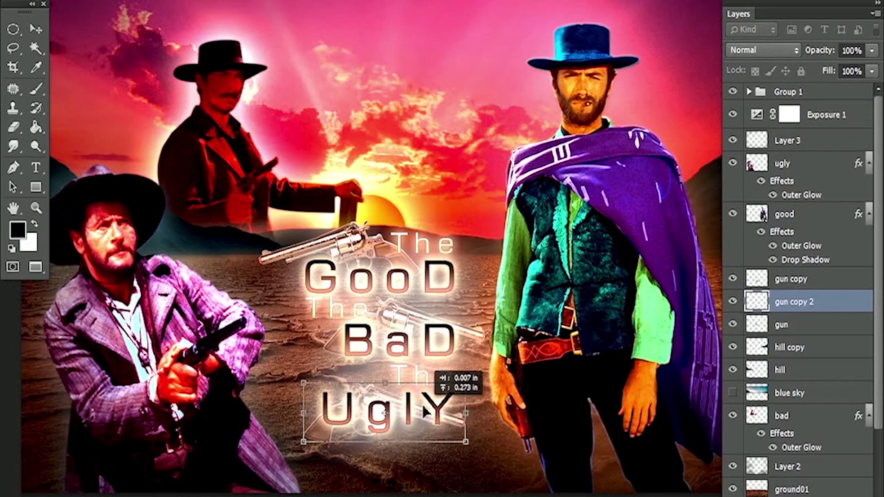
right_click(474, 333)
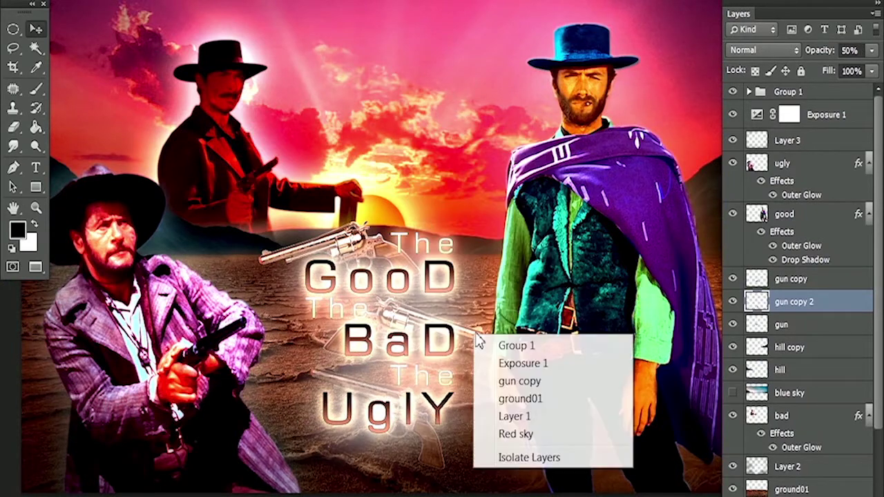
left_click(497, 376)
key("7")
scroll(484, 408, "down", 2)
scroll(484, 412, "down", 1)
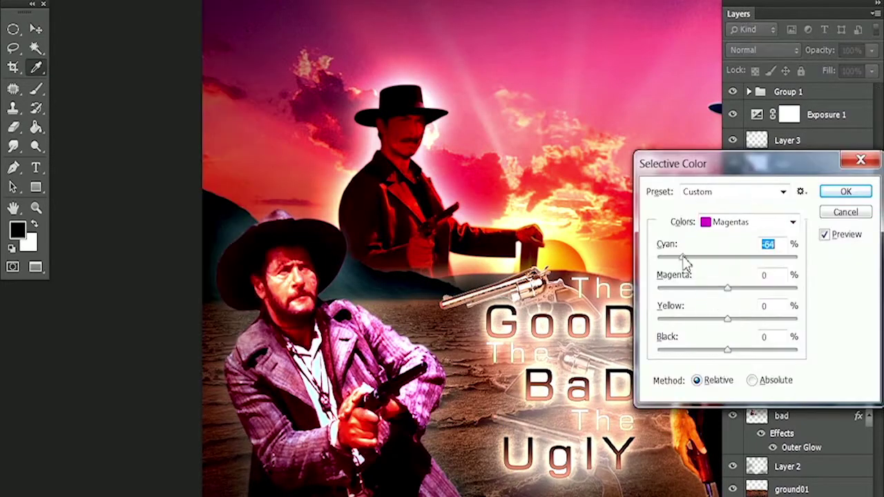
Step: Move Layer 4 to the top of the stack in Overlay blend mode and raise the poster's saturation
key("f")
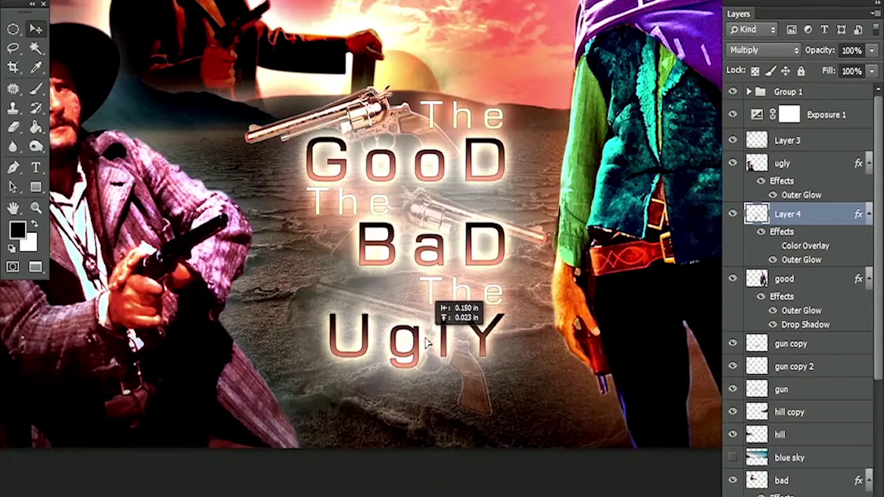
key("ctrl+shift+bracketright")
left_click(763, 50)
left_click(742, 197)
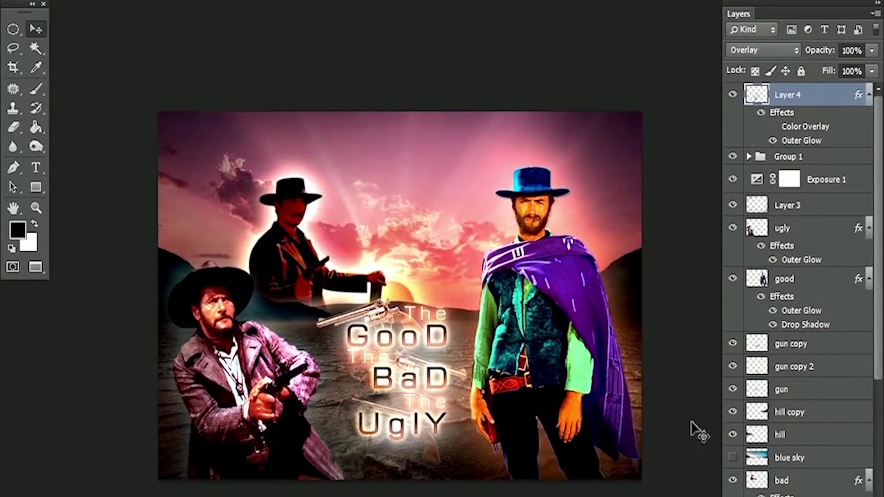
left_click_drag(700, 362, 773, 364)
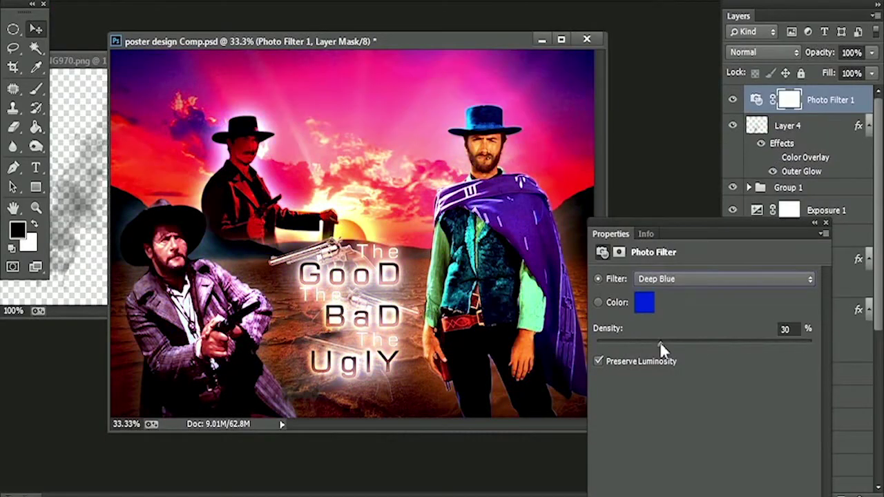
Step: Change the Photo Filter to custom violet 6600ff at about 86% density
left_click(724, 278)
left_click(686, 279)
left_click(663, 159)
left_click(645, 302)
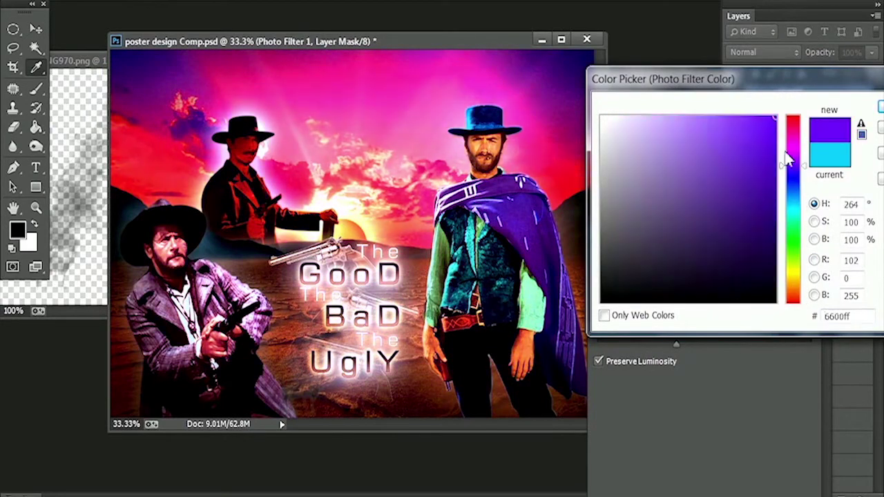
key("Return")
left_click_drag(764, 341, 783, 341)
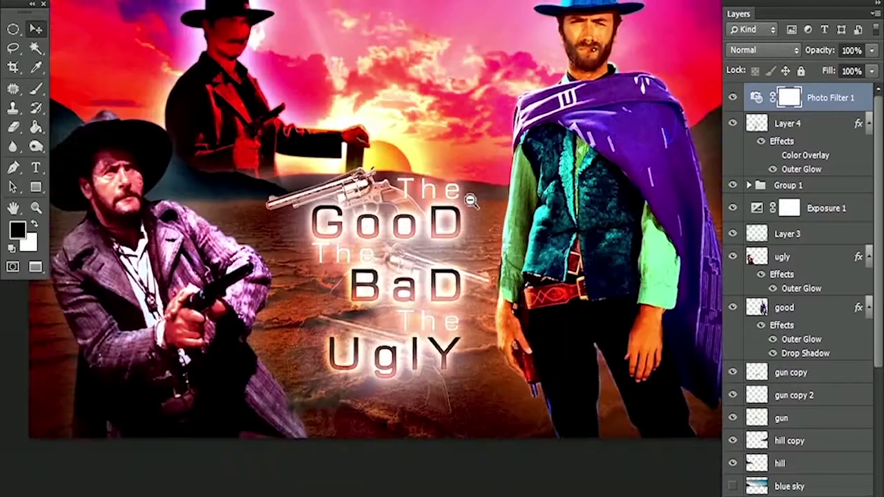
key("ctrl+minus")
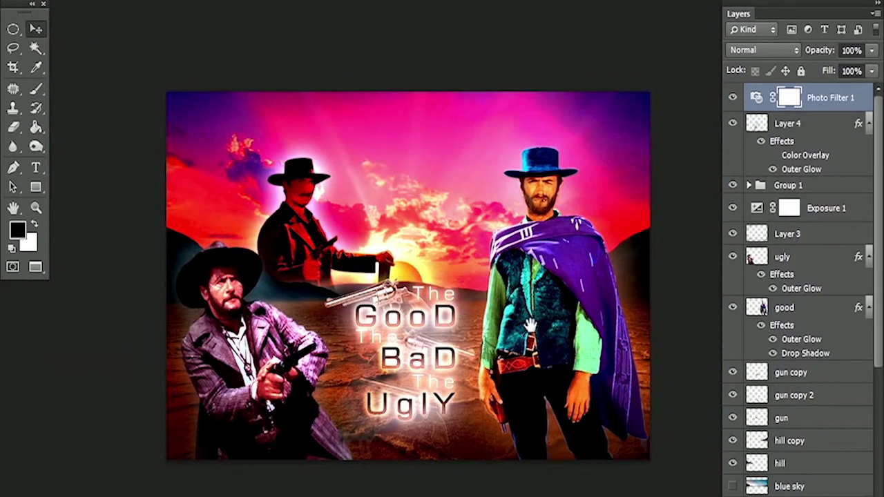